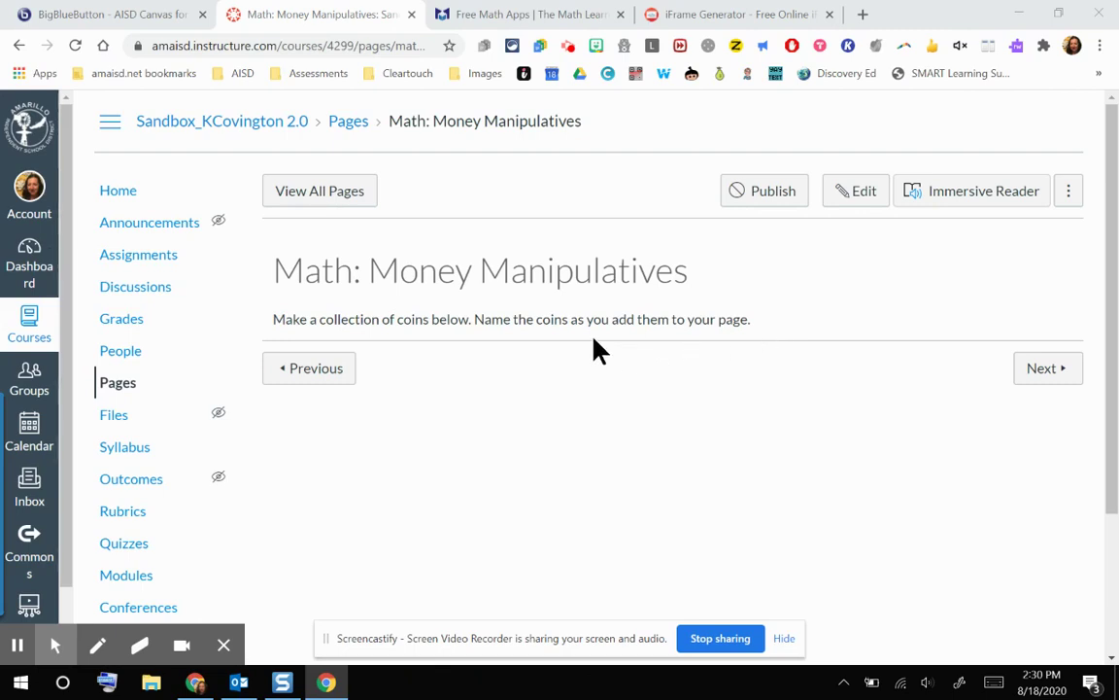
In Math Learning Center, go to the Free Math Apps list and scroll to Money Pieces
{"action": "left_click", "coordinate": [560, 29]}
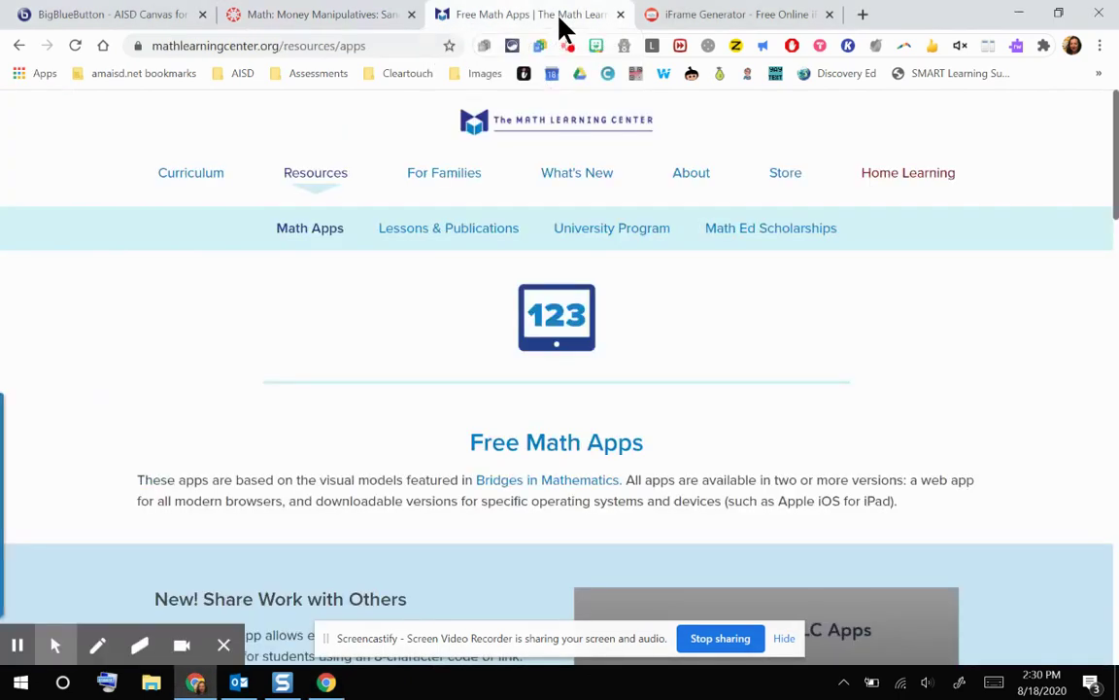
{"action": "mouse_move", "coordinate": [332, 181]}
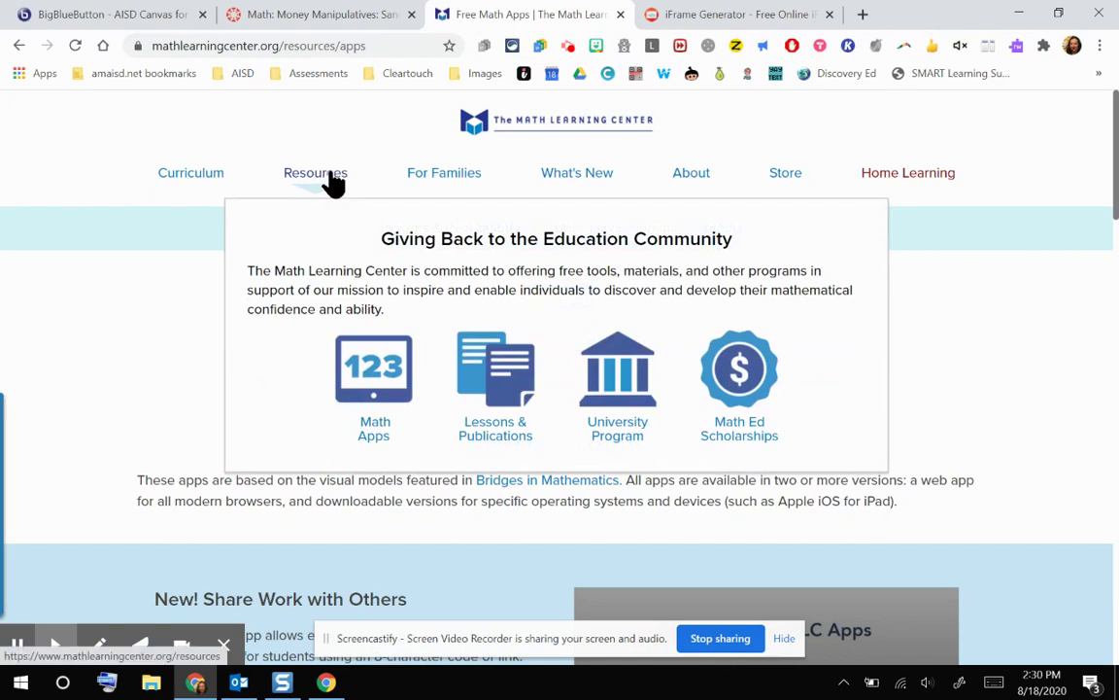
{"action": "left_click", "coordinate": [371, 430]}
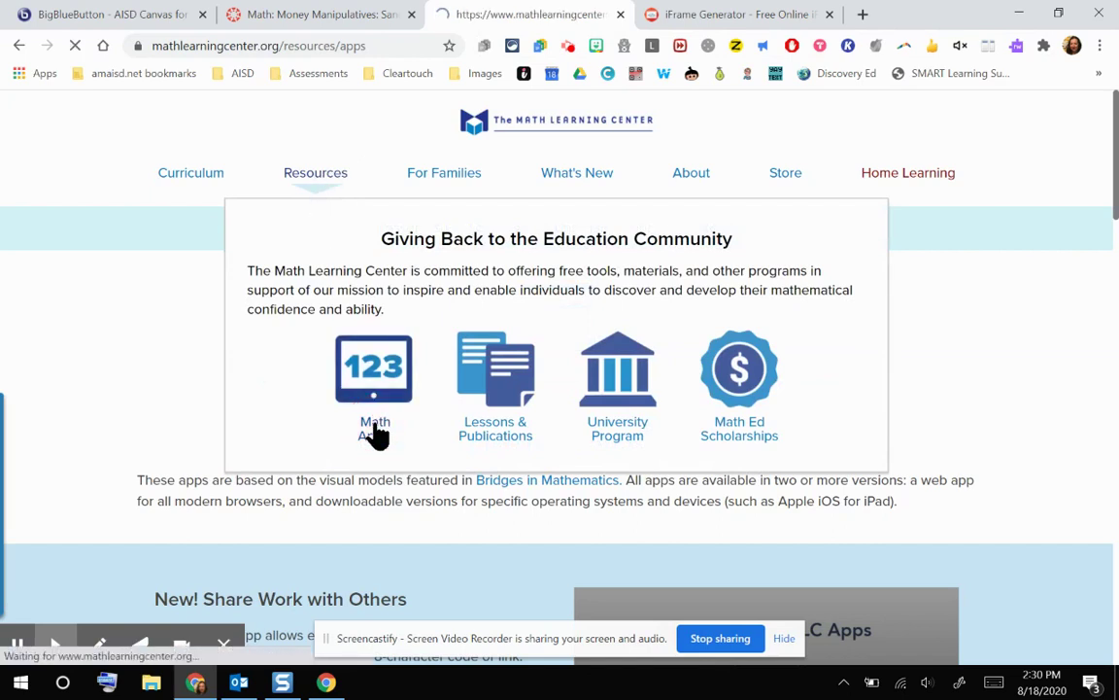
{"action": "scroll", "coordinate": [378, 437], "scroll_direction": "down", "scroll_amount": 3}
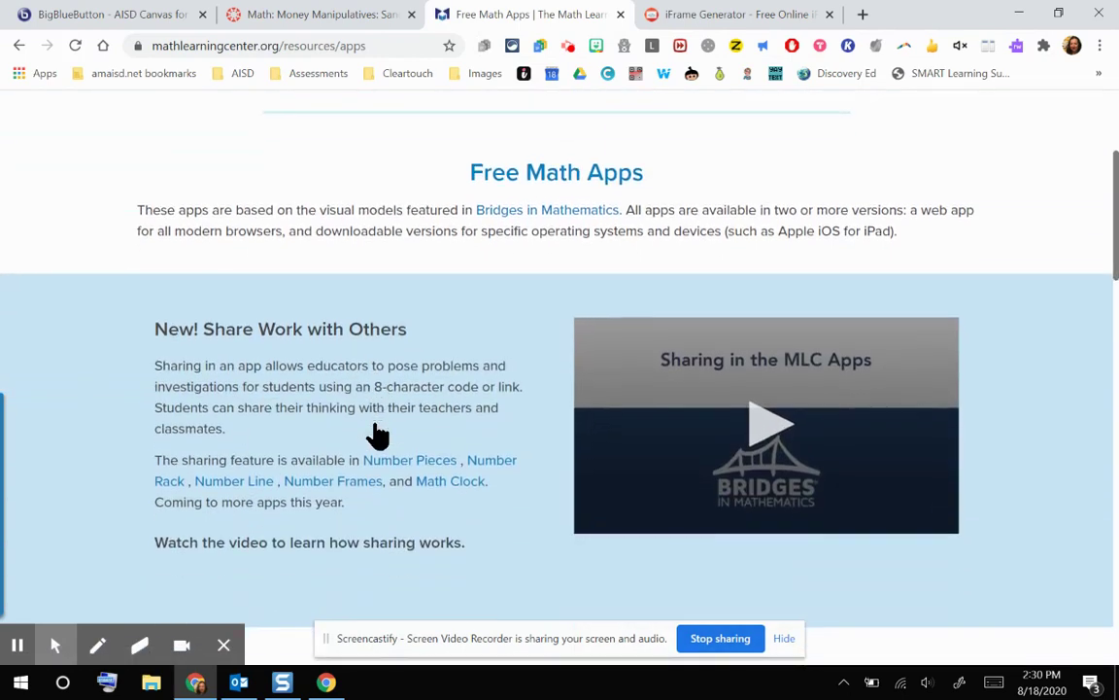
{"action": "scroll", "coordinate": [378, 438], "scroll_direction": "down", "scroll_amount": 8}
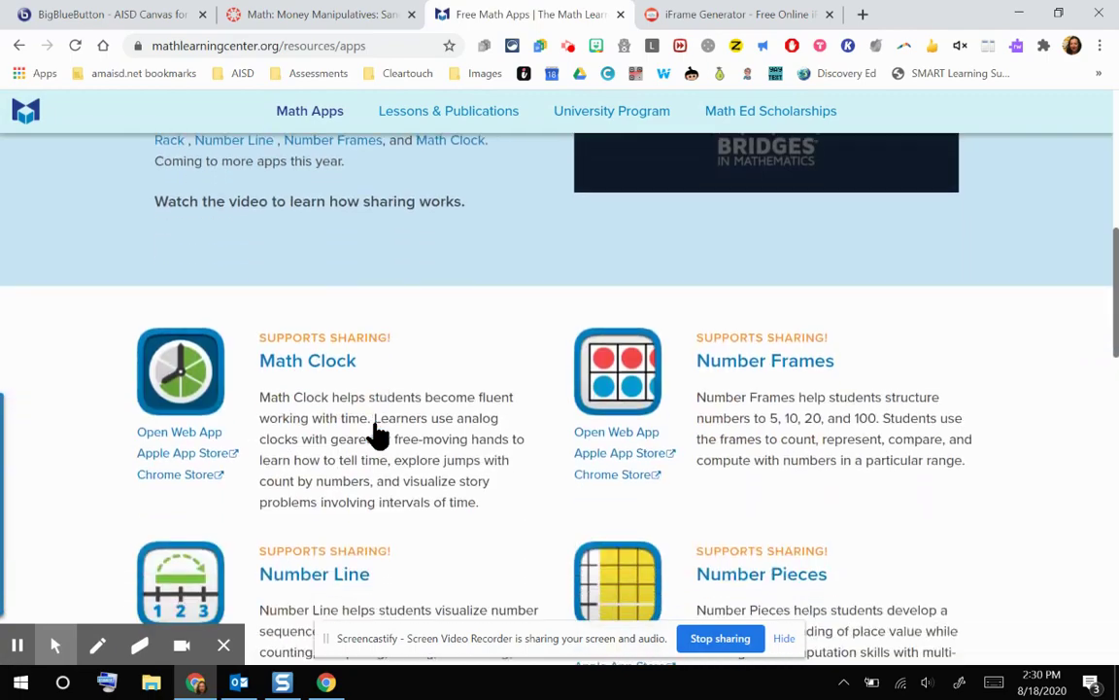
{"action": "scroll", "coordinate": [378, 437], "scroll_direction": "down", "scroll_amount": 1}
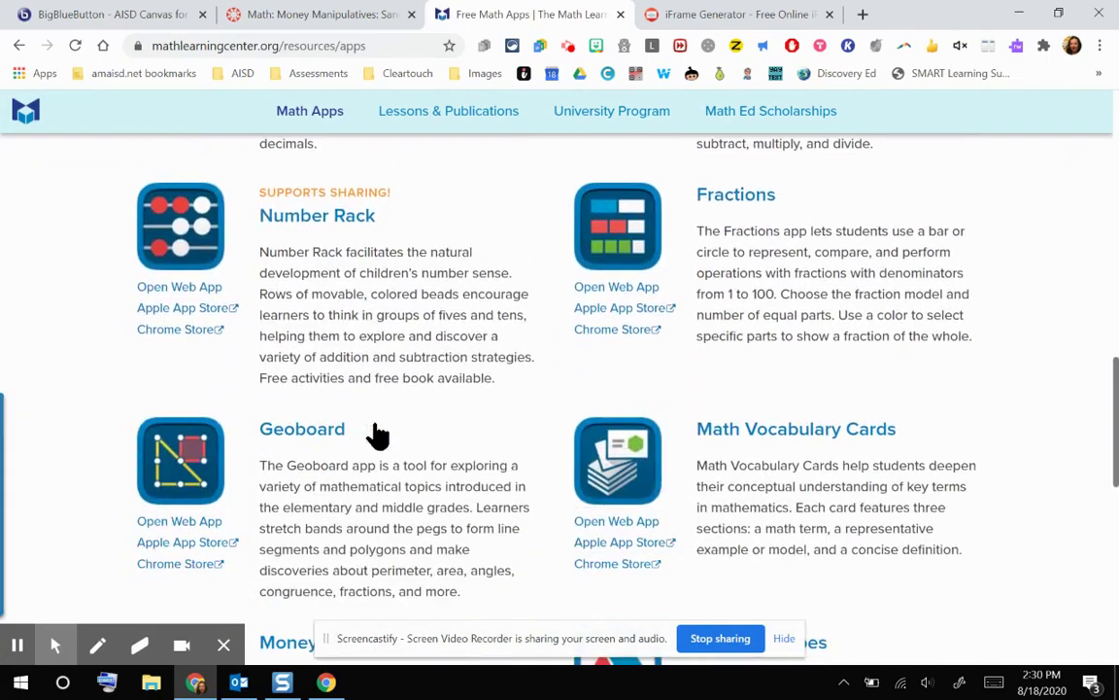
{"action": "scroll", "coordinate": [378, 437], "scroll_direction": "down", "scroll_amount": 1}
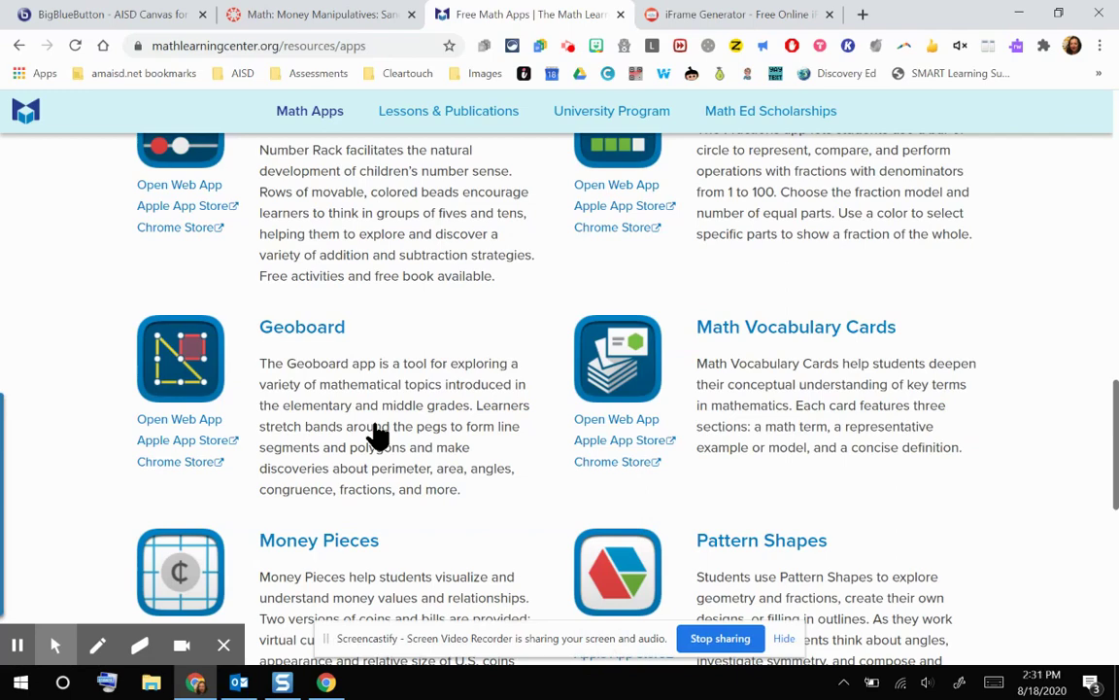
{"action": "scroll", "coordinate": [378, 437], "scroll_direction": "up", "scroll_amount": 2}
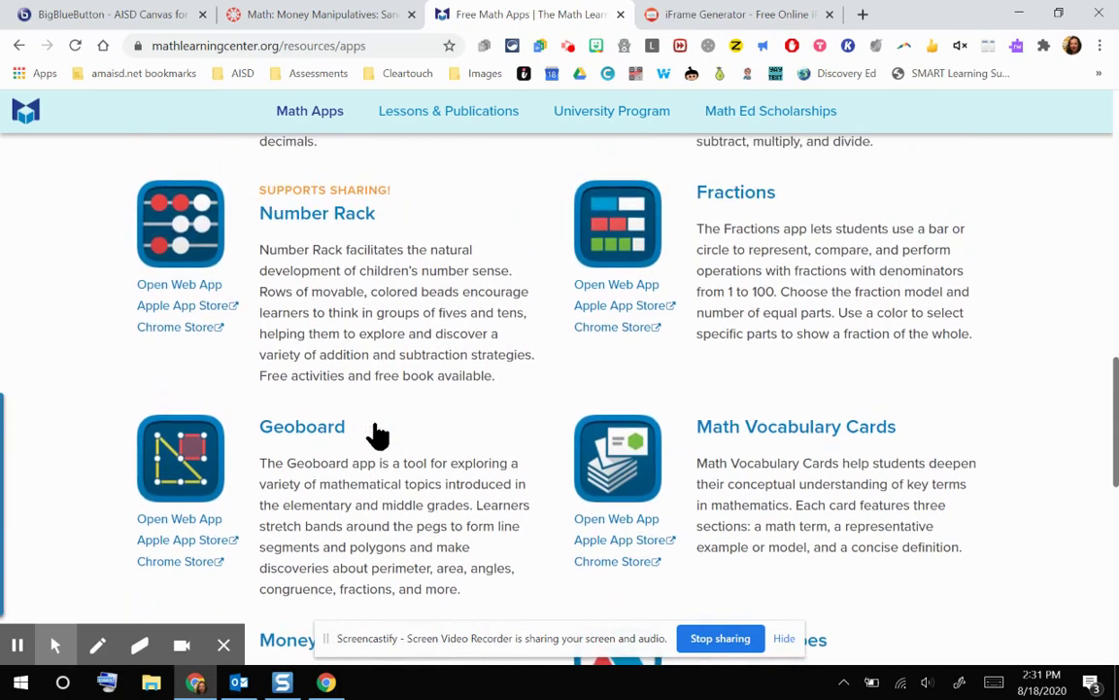
{"action": "scroll", "coordinate": [378, 432], "scroll_direction": "down", "scroll_amount": 5}
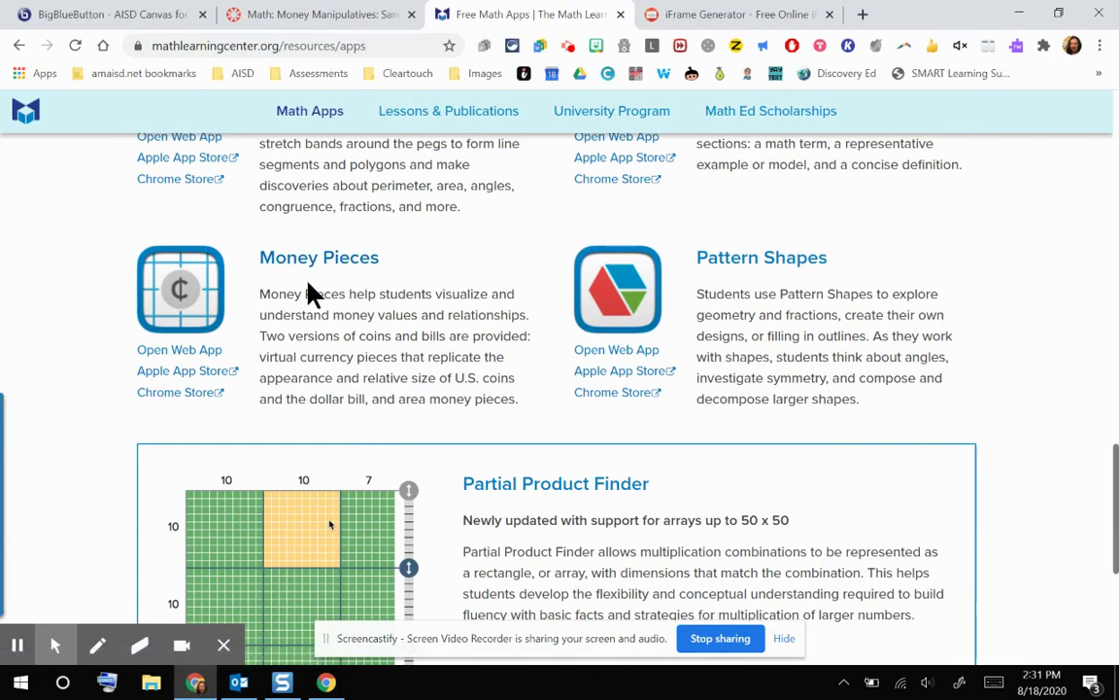
Open the Money Pieces web app, dismiss the sharing notice, and switch to plain coin images
{"action": "left_click", "coordinate": [181, 353]}
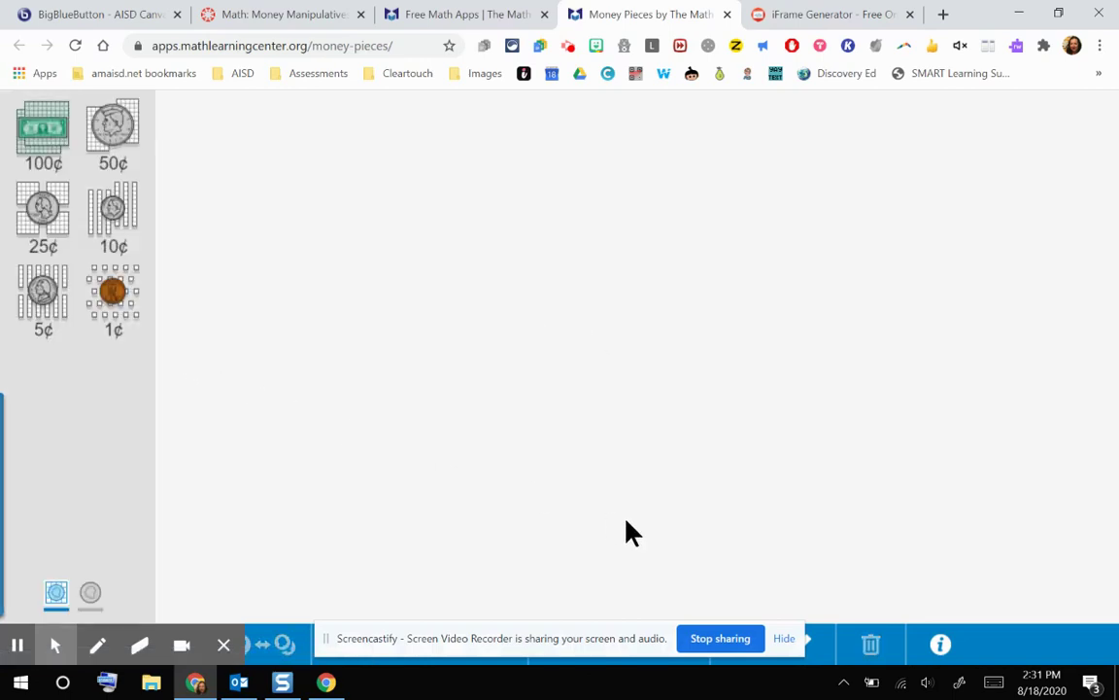
{"action": "left_click", "coordinate": [783, 639]}
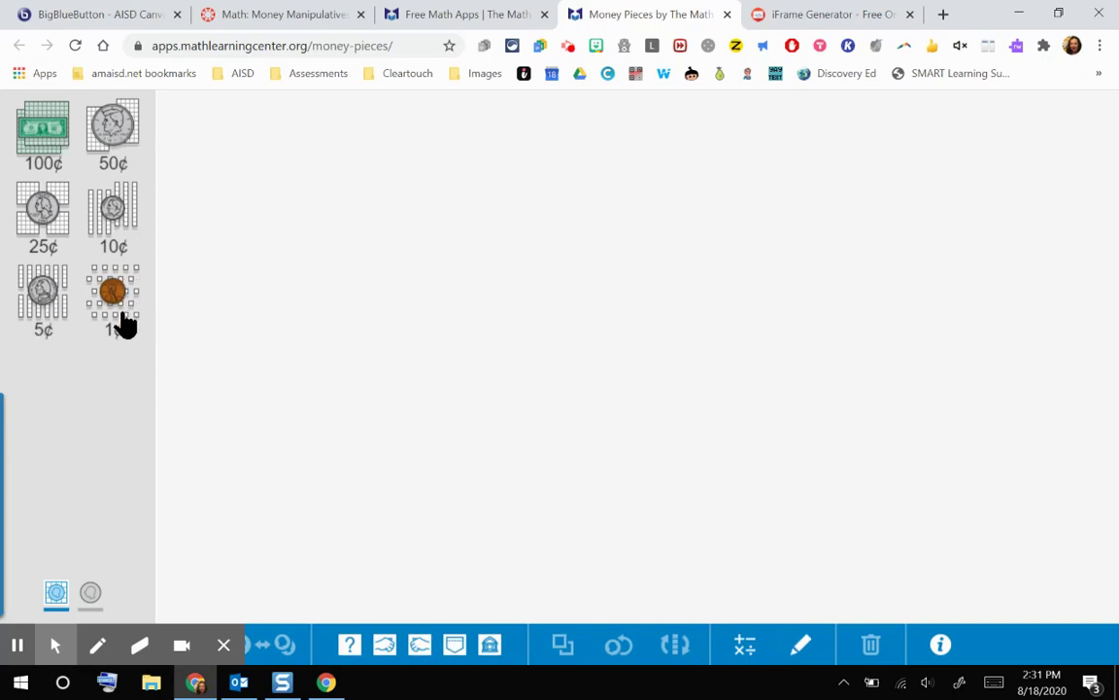
{"action": "left_click", "coordinate": [91, 595]}
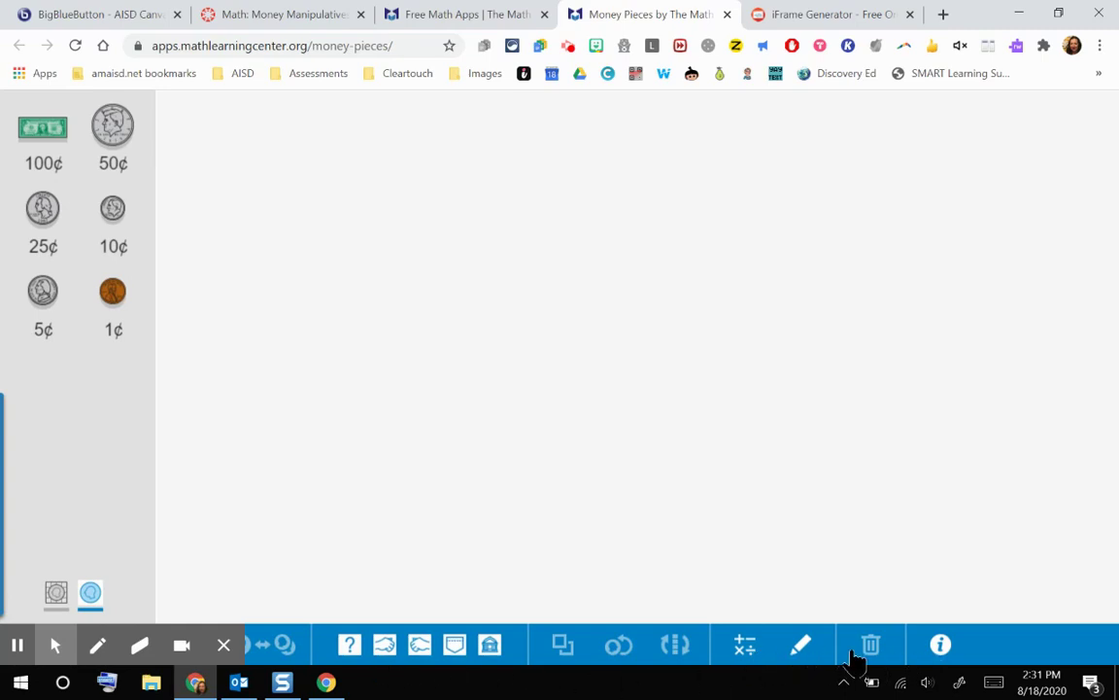
{"action": "mouse_move", "coordinate": [120, 653]}
Switch to the iFrame Generator form with its default 600 × 400 px settings
{"action": "left_click", "coordinate": [822, 20]}
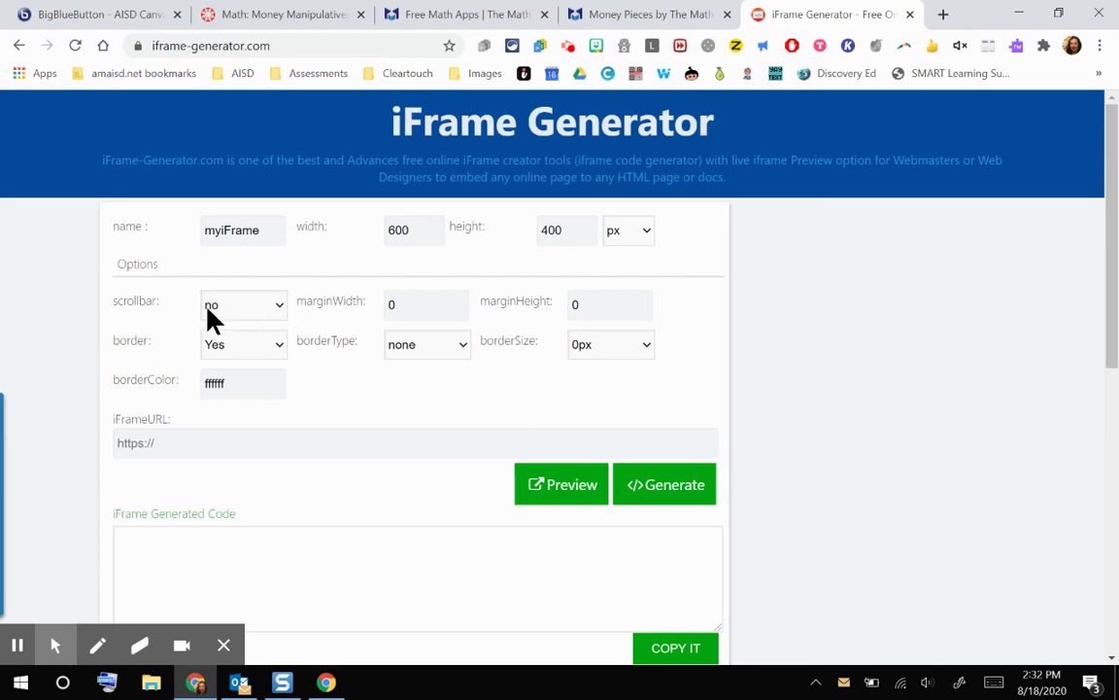
{"action": "left_click", "coordinate": [276, 309]}
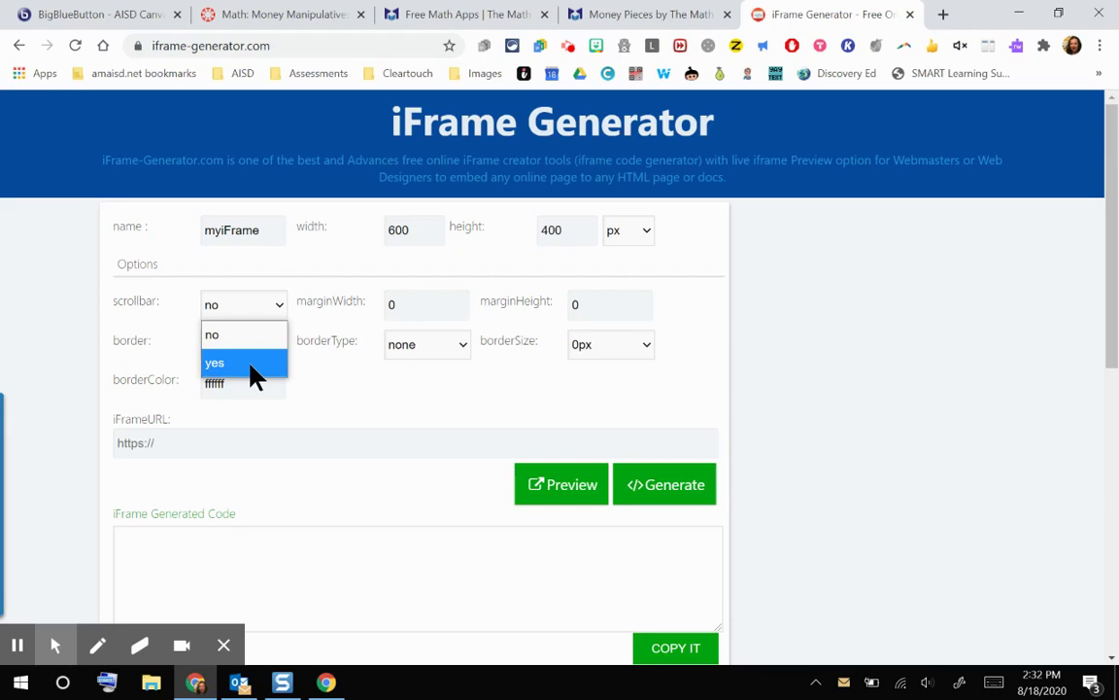
{"action": "left_click", "coordinate": [256, 338]}
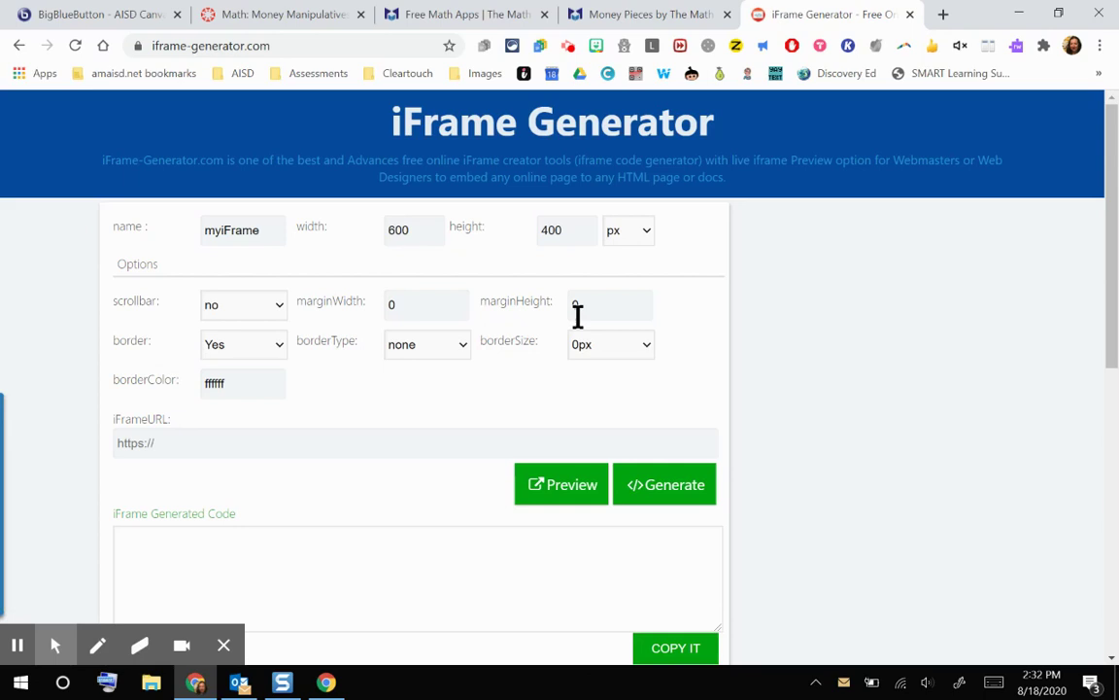
{"action": "left_click", "coordinate": [281, 351]}
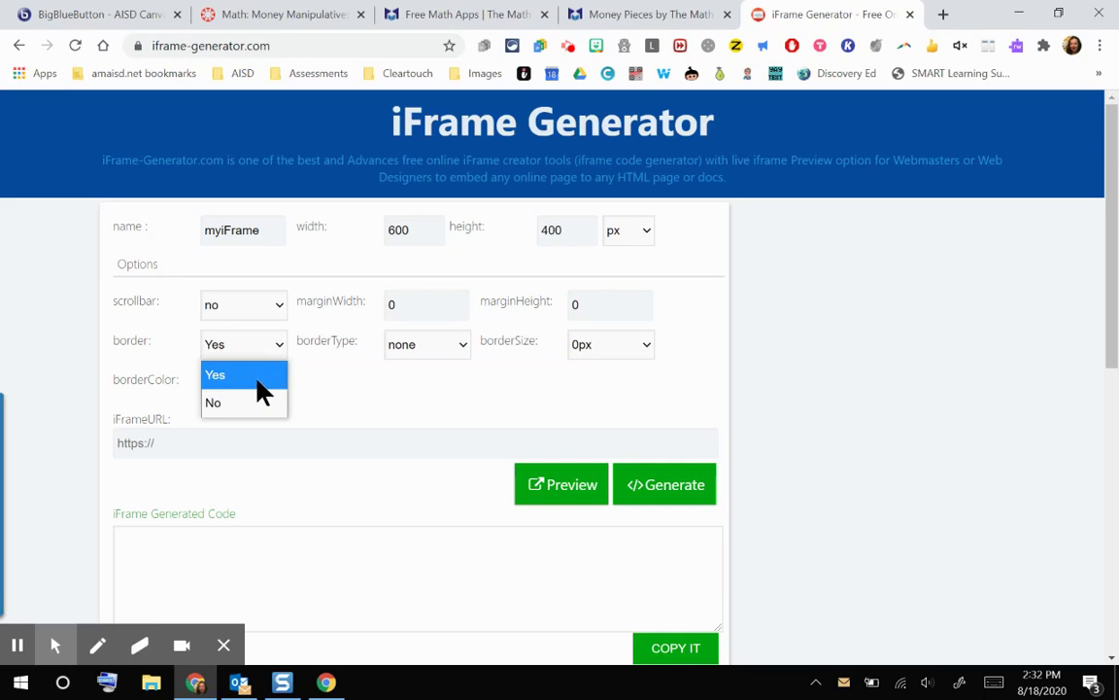
{"action": "left_click", "coordinate": [438, 348]}
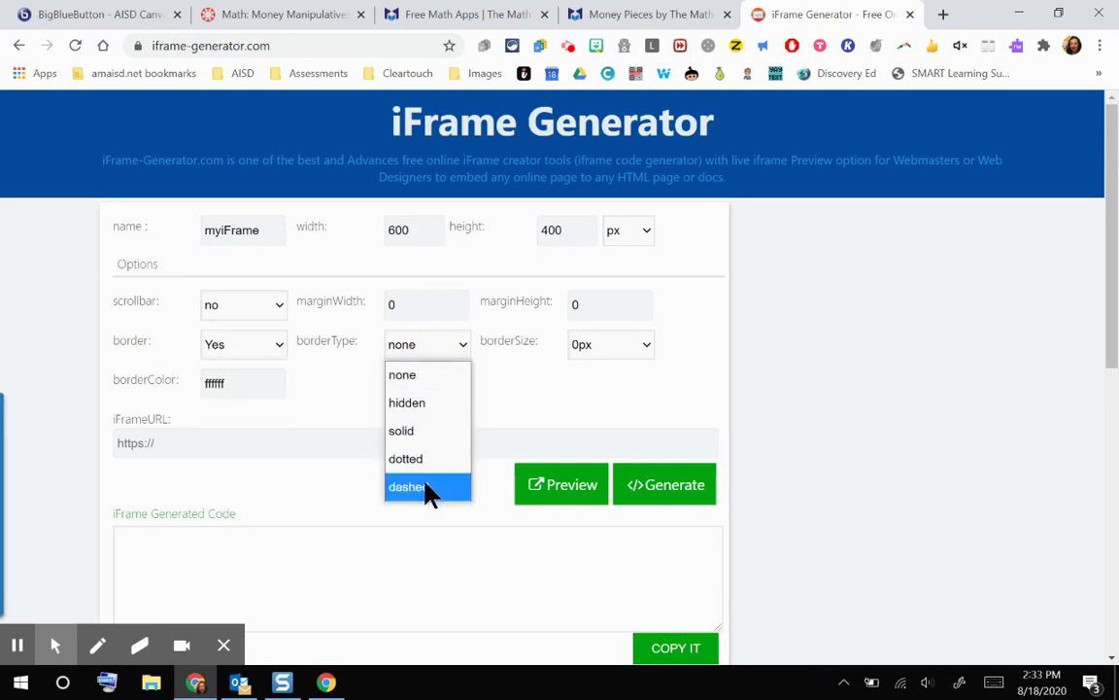
{"action": "left_click", "coordinate": [623, 350]}
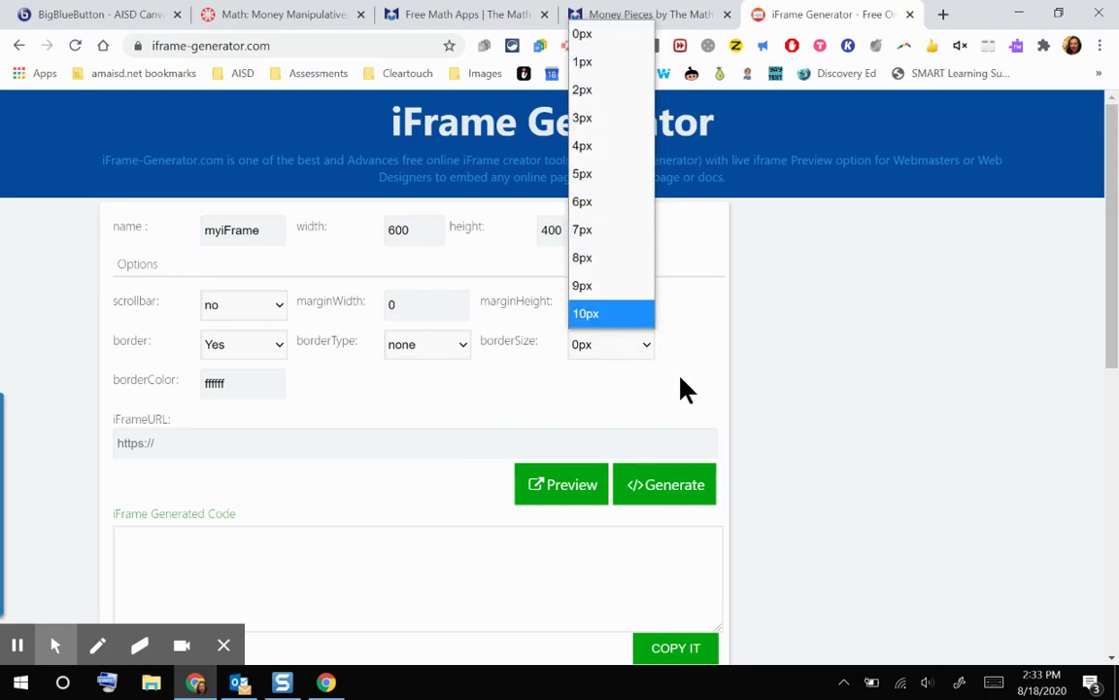
{"action": "left_click", "coordinate": [656, 396]}
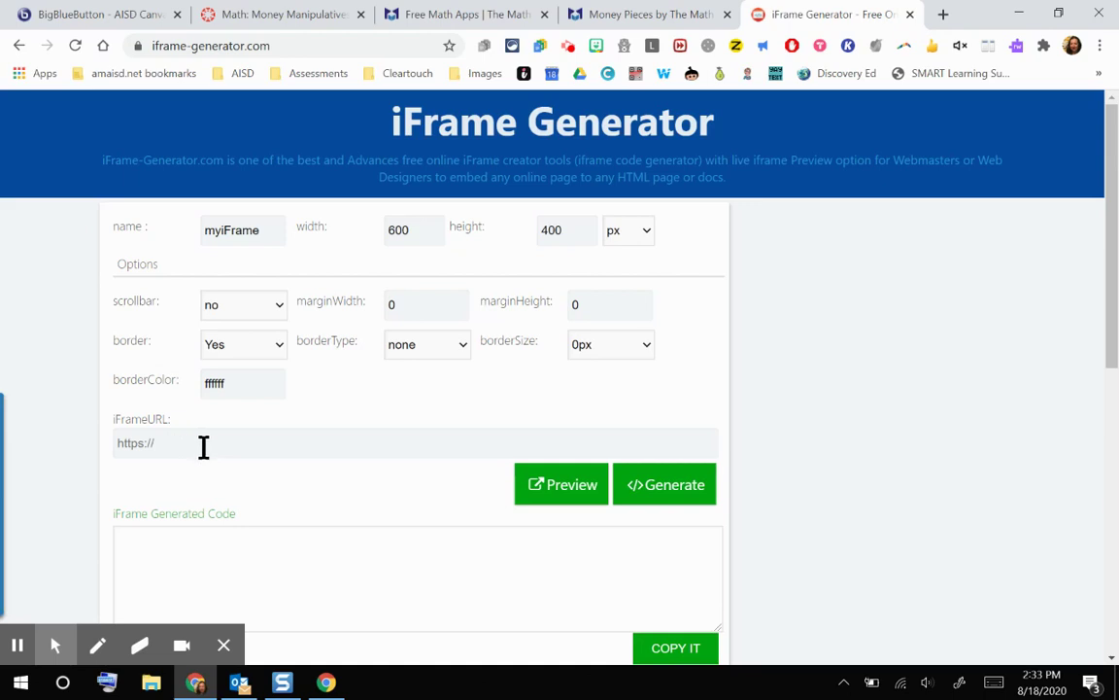
Copy the Money Pieces address from its address bar and return to iFrame Generator
{"action": "left_click", "coordinate": [659, 16]}
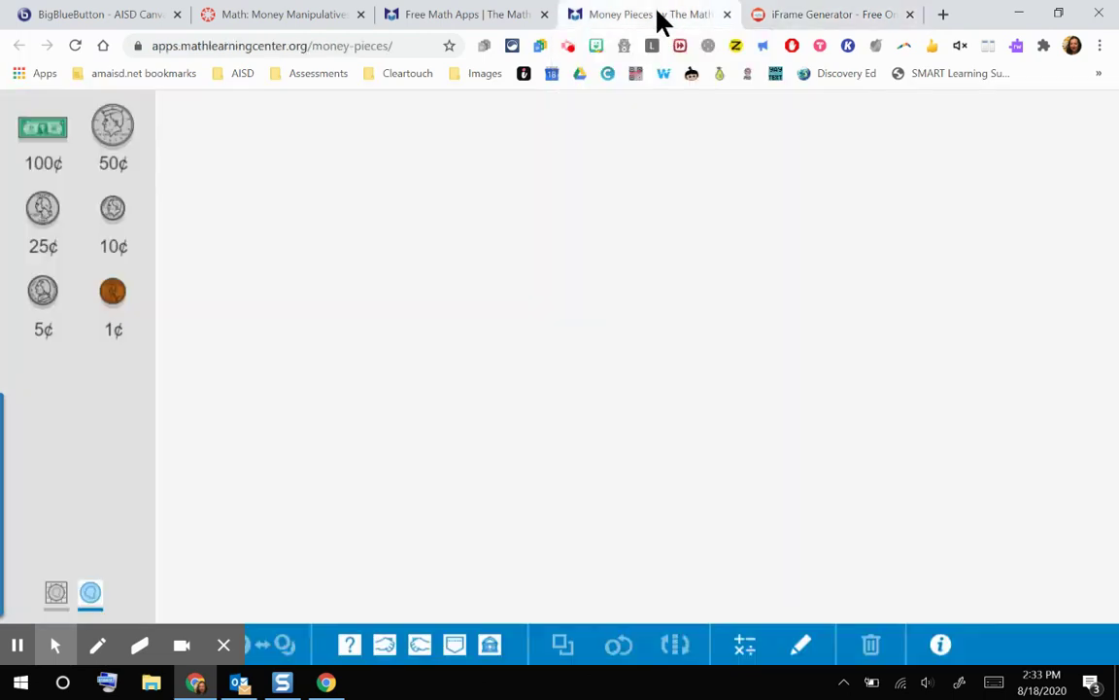
{"action": "left_click", "coordinate": [324, 48]}
{"action": "right_click", "coordinate": [329, 58]}
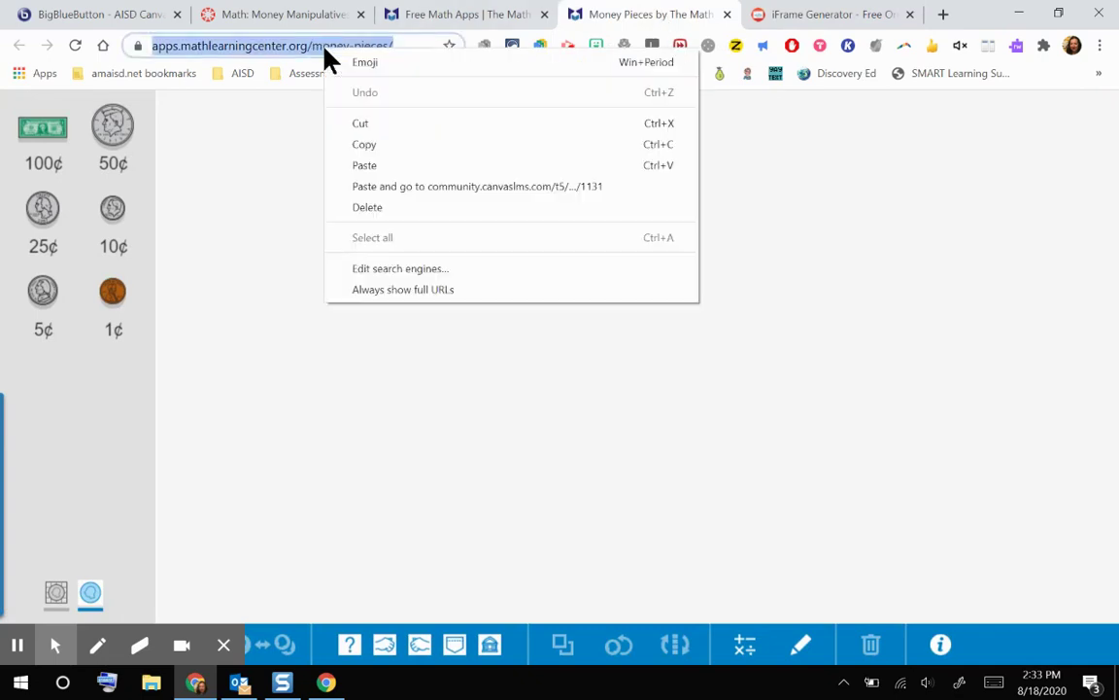
{"action": "left_click", "coordinate": [379, 146]}
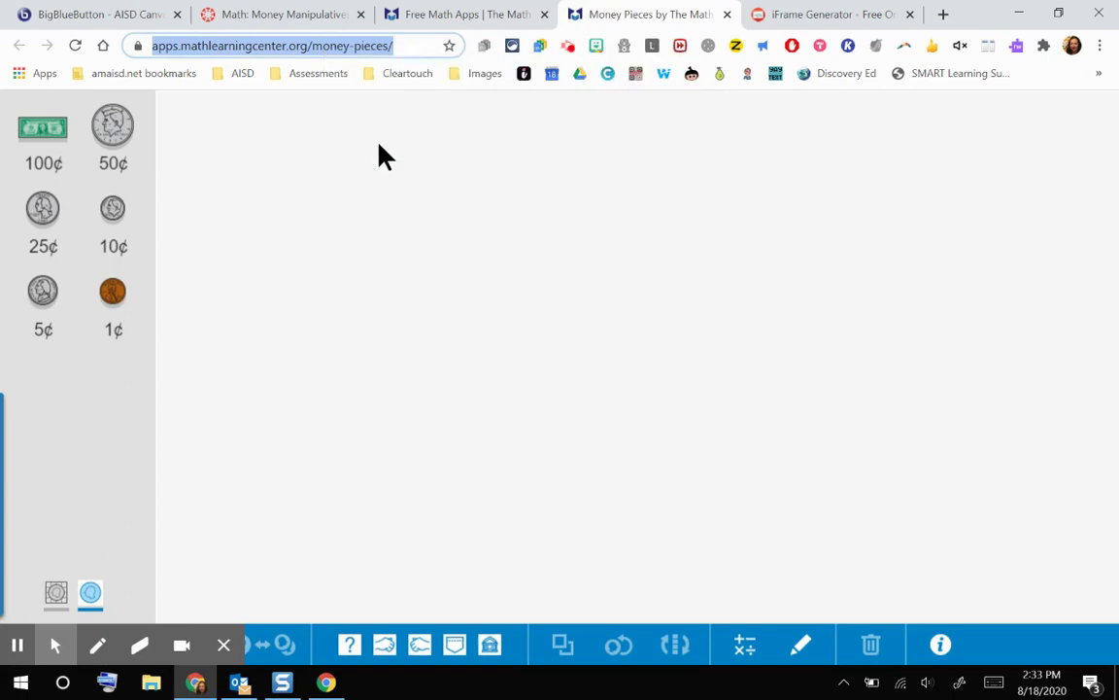
{"action": "left_click", "coordinate": [795, 23]}
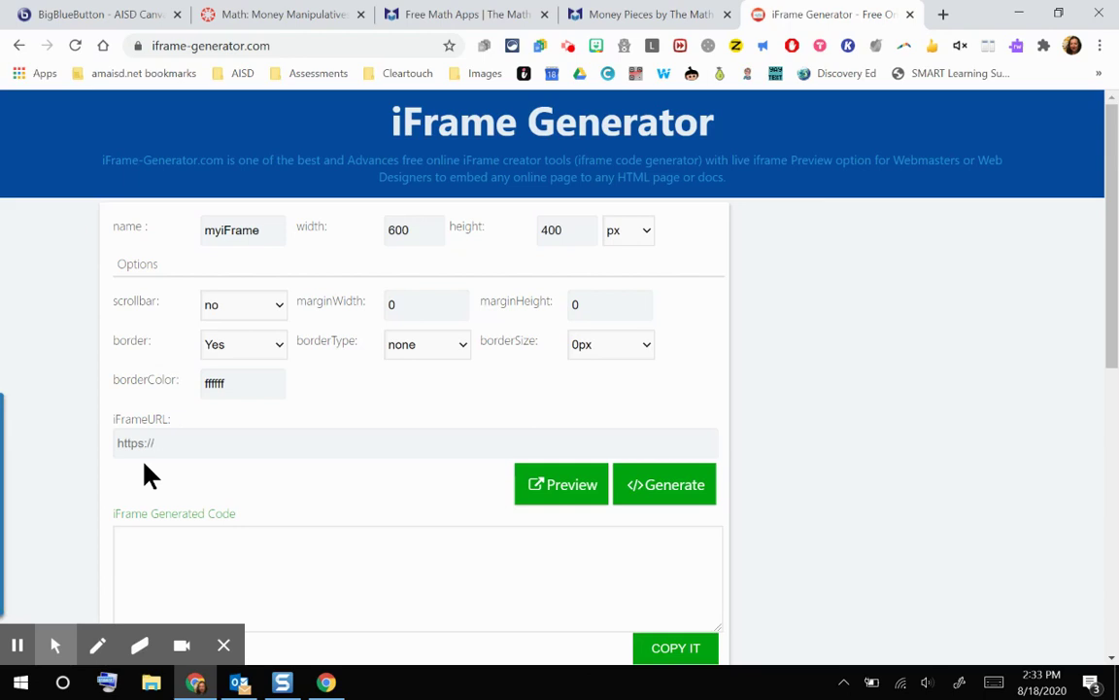
{"action": "left_click", "coordinate": [171, 446]}
{"action": "key", "text": "ctrl+v"}
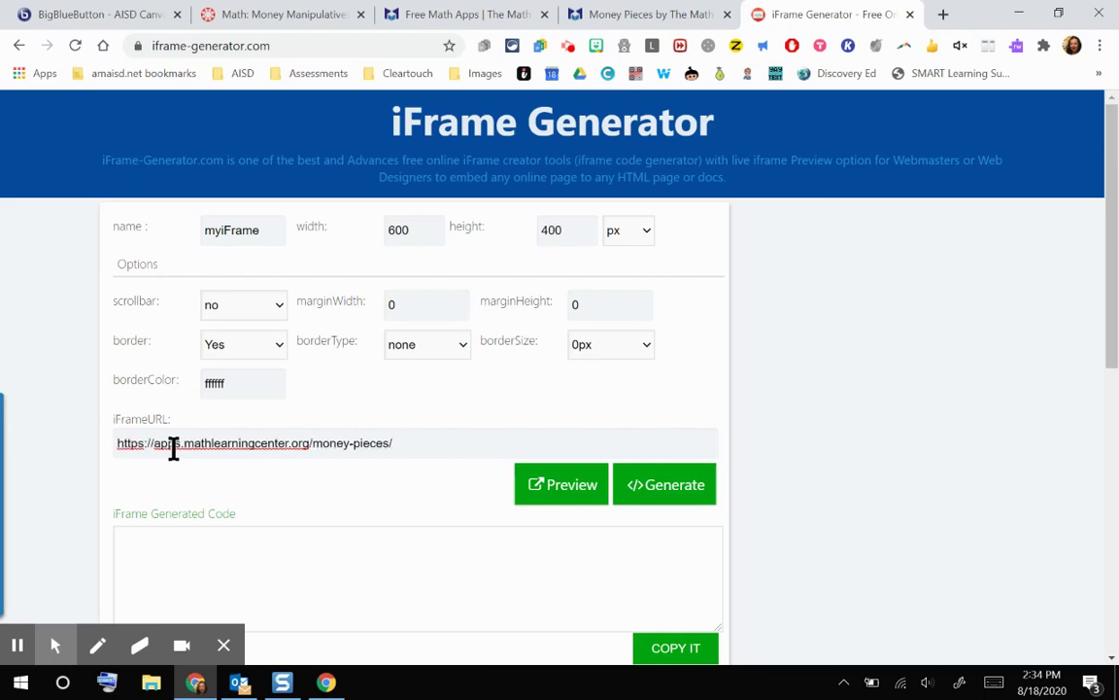
{"action": "scroll", "coordinate": [375, 486], "scroll_direction": "down", "scroll_amount": 1}
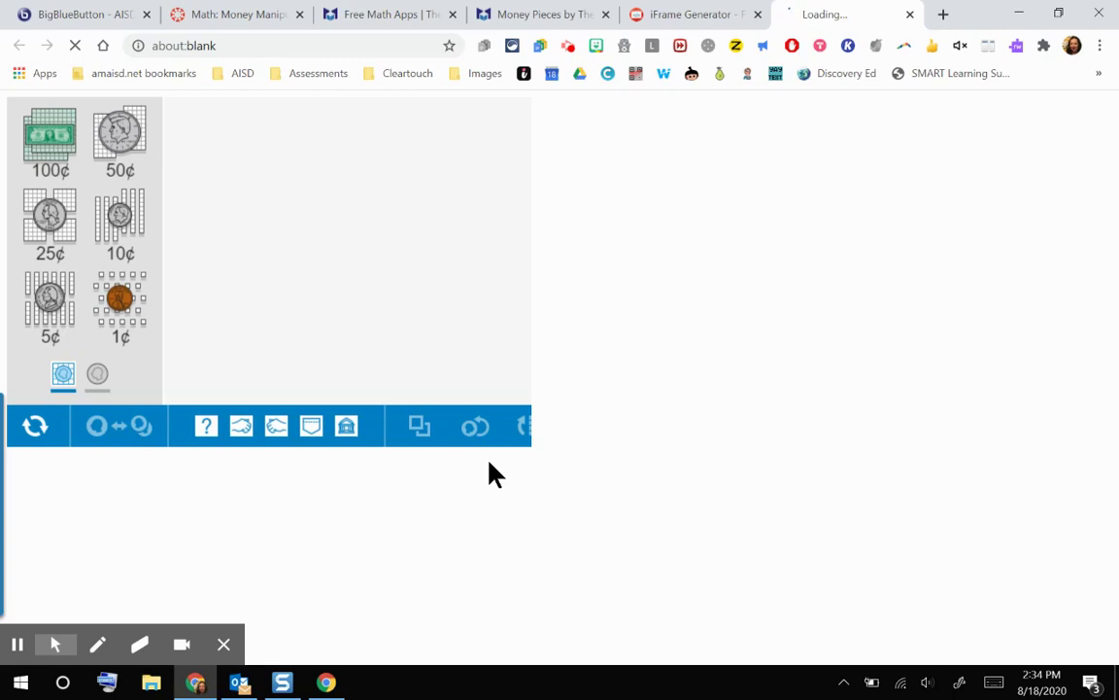
In the preview, place two pennies and a dime as plain coins, then go back to Money Pieces
{"action": "left_click_drag", "start_coordinate": [119, 309], "coordinate": [234, 215]}
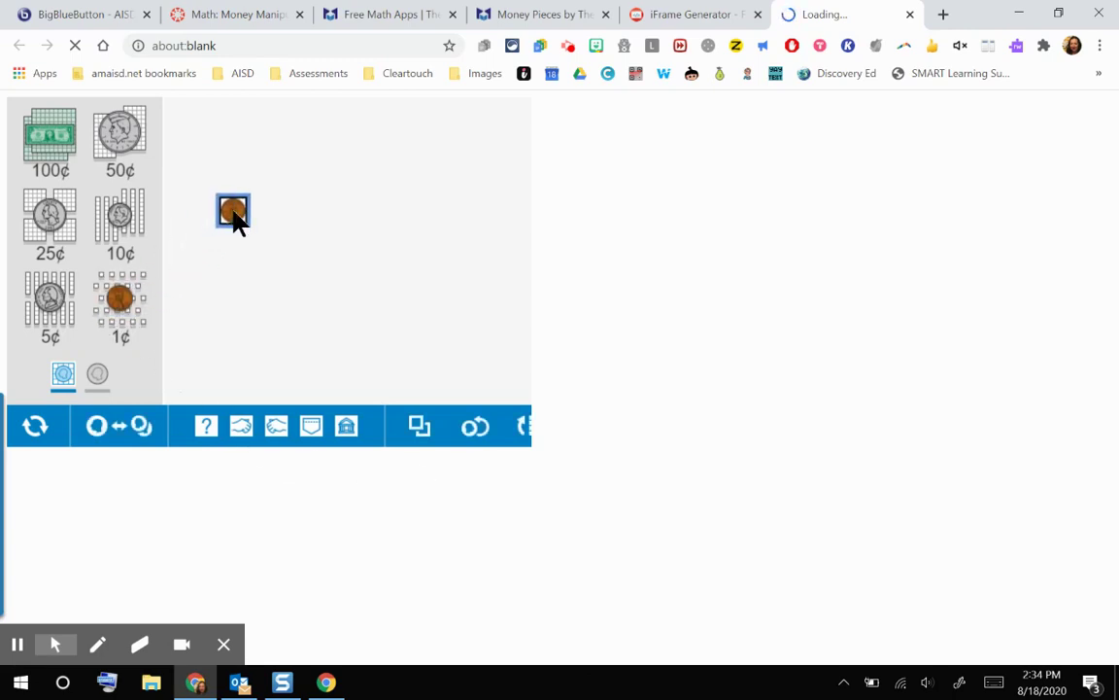
{"action": "left_click_drag", "start_coordinate": [120, 216], "coordinate": [332, 250]}
{"action": "left_click", "coordinate": [97, 374]}
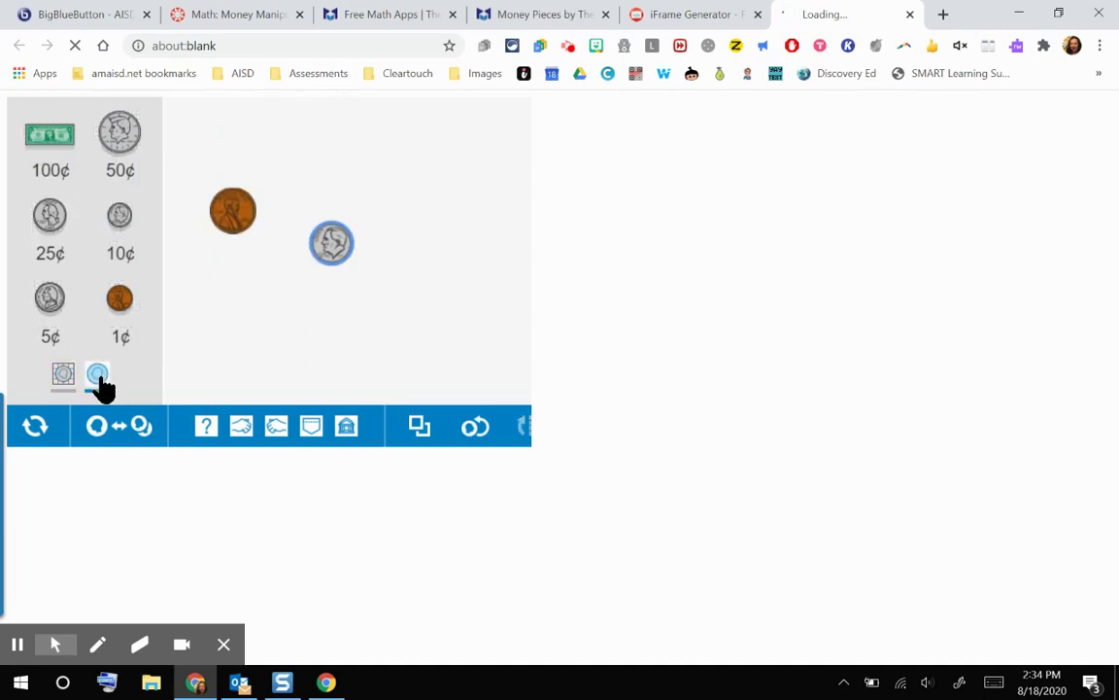
{"action": "left_click_drag", "start_coordinate": [121, 303], "coordinate": [469, 165]}
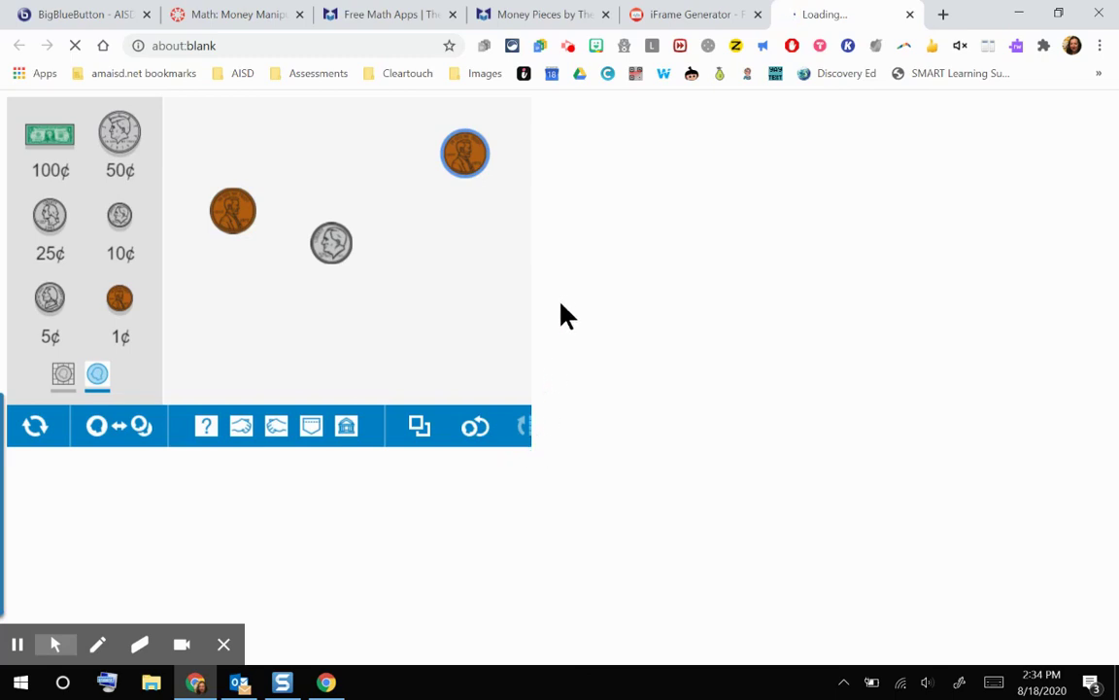
{"action": "left_click", "coordinate": [556, 16]}
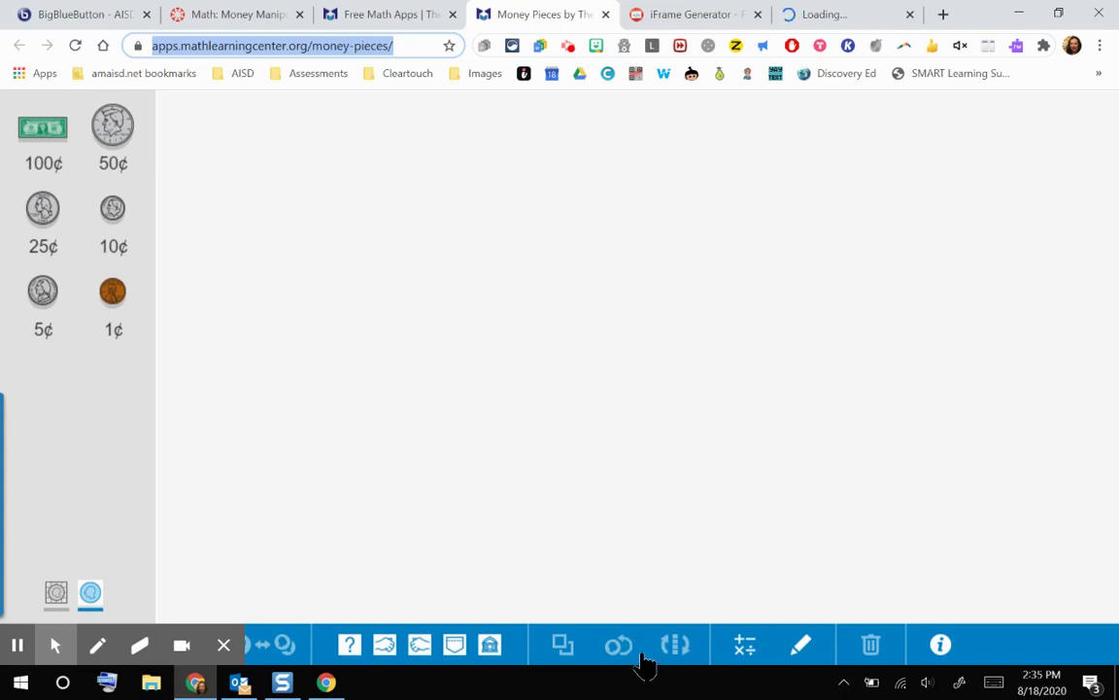
Return through the iFrame Generator tab to the preview holding two pennies and a dime
{"action": "left_click", "coordinate": [709, 16]}
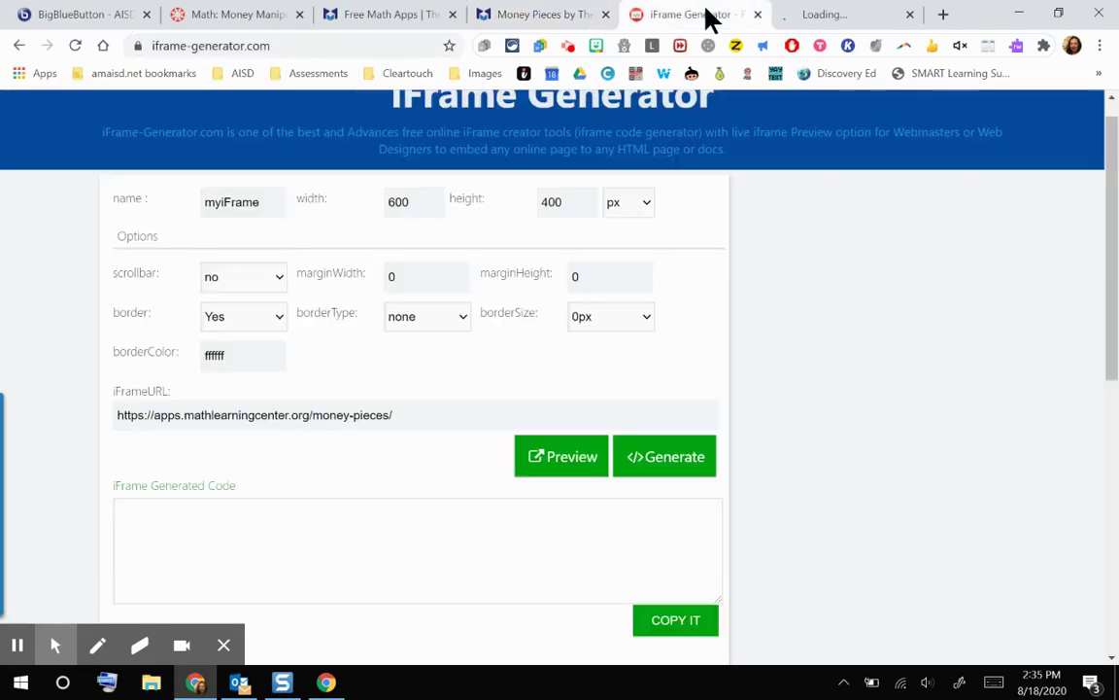
{"action": "left_click", "coordinate": [821, 17]}
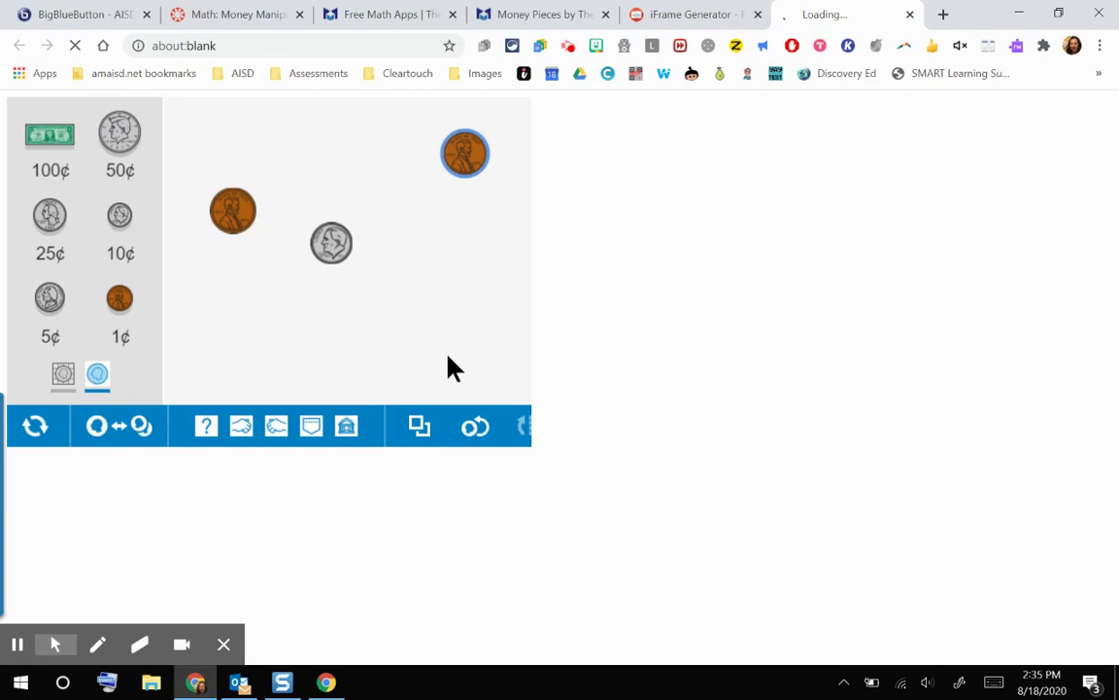
Close the preview tab and resize the iframe from 600 × 400 to 800 × 600
{"action": "left_click", "coordinate": [909, 14]}
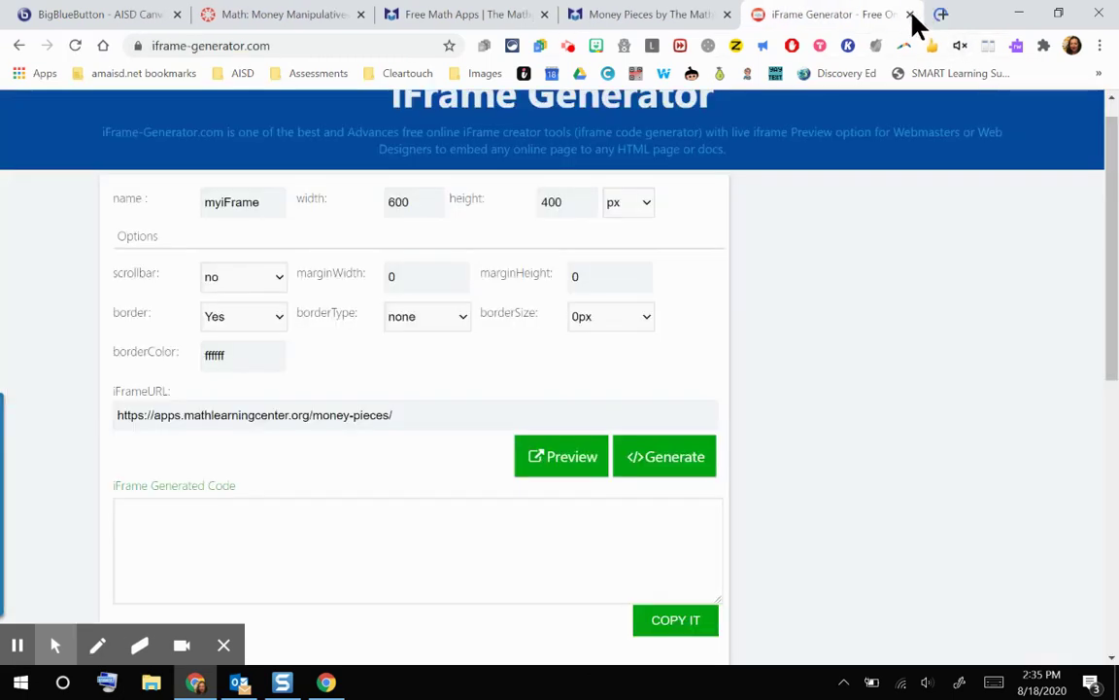
{"action": "scroll", "coordinate": [530, 326], "scroll_direction": "up", "scroll_amount": 1}
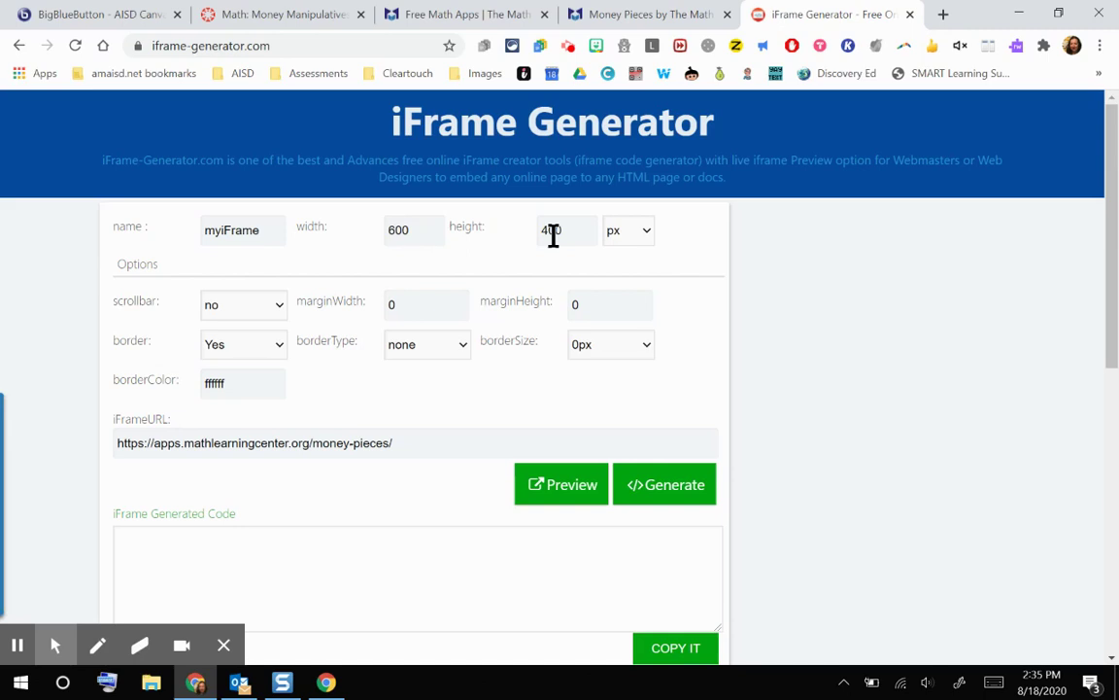
{"action": "left_click", "coordinate": [390, 230]}
{"action": "key", "text": "BackSpace"}
{"action": "type", "text": "8"}
{"action": "left_click", "coordinate": [547, 231]}
{"action": "key", "text": "BackSpace"}
{"action": "type", "text": "6"}
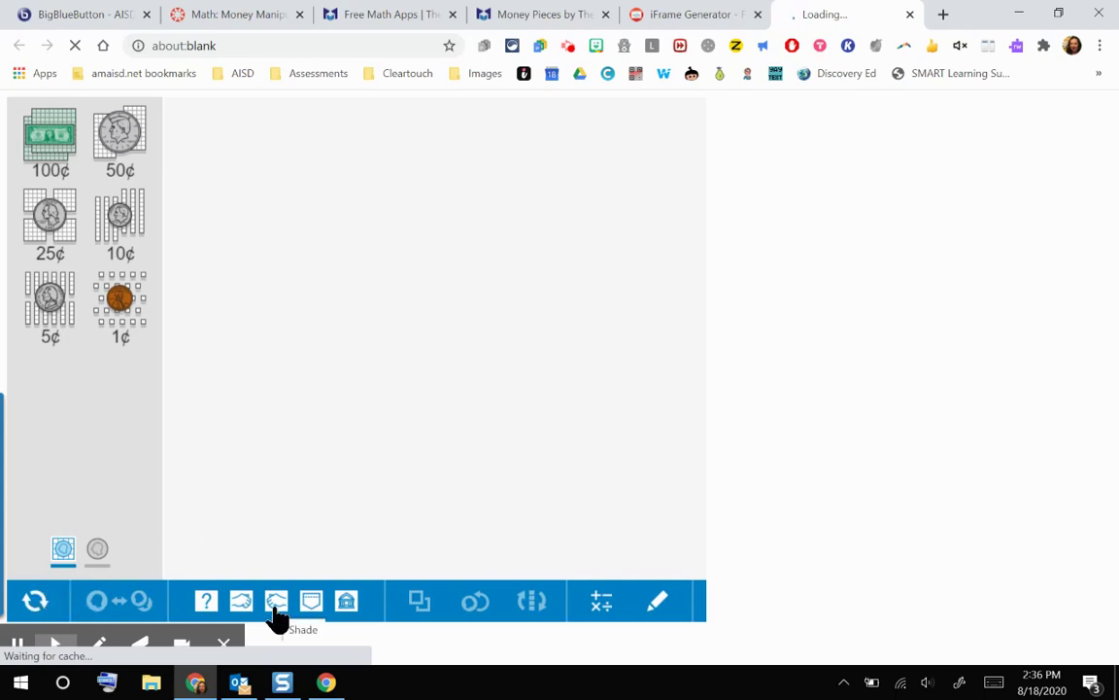
Test the 800 × 600 preview by drawing a disappearing-ink stroke and a straight red line
{"action": "left_click", "coordinate": [660, 614]}
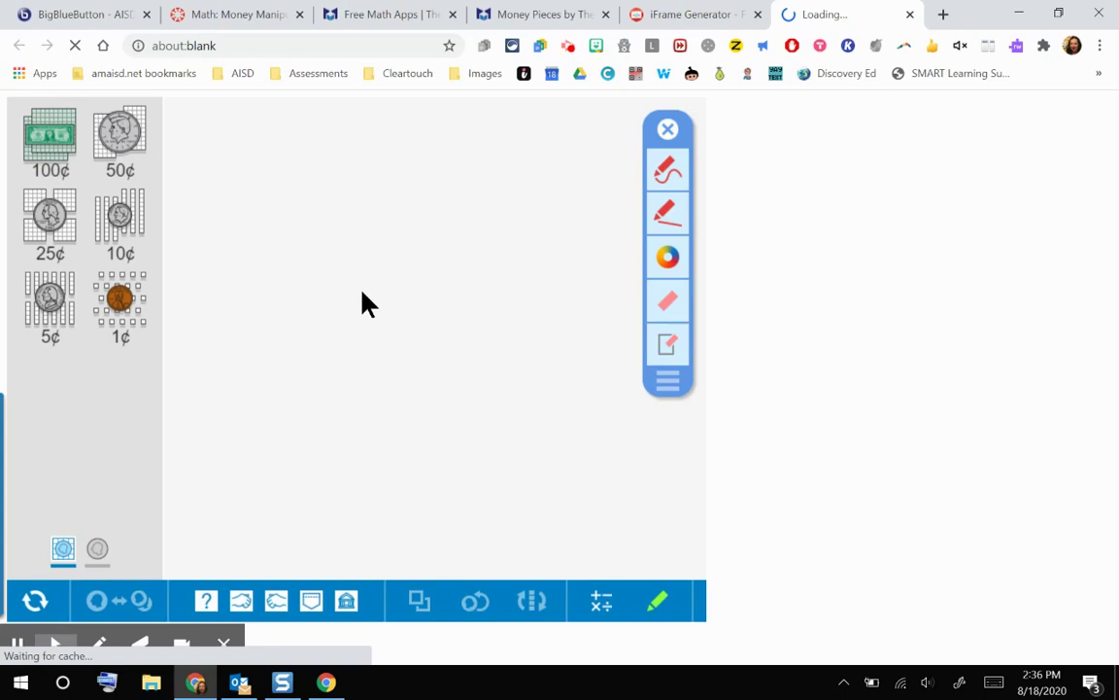
{"action": "left_click_drag", "start_coordinate": [374, 282], "coordinate": [425, 425]}
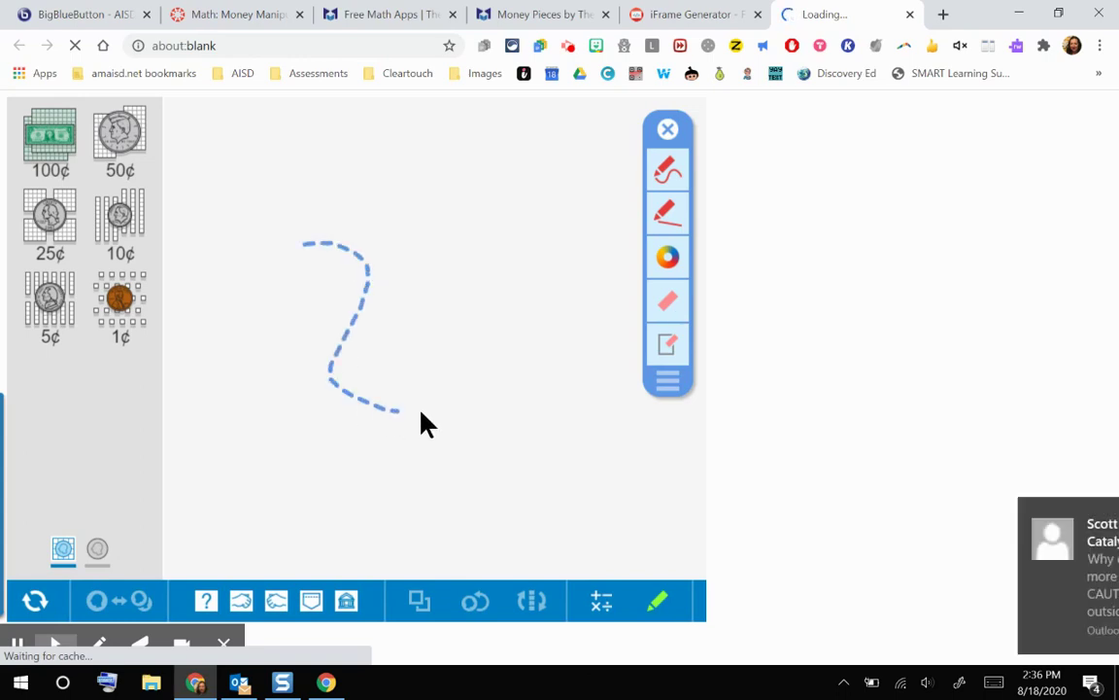
{"action": "left_click", "coordinate": [666, 213]}
{"action": "left_click_drag", "start_coordinate": [509, 185], "coordinate": [471, 405]}
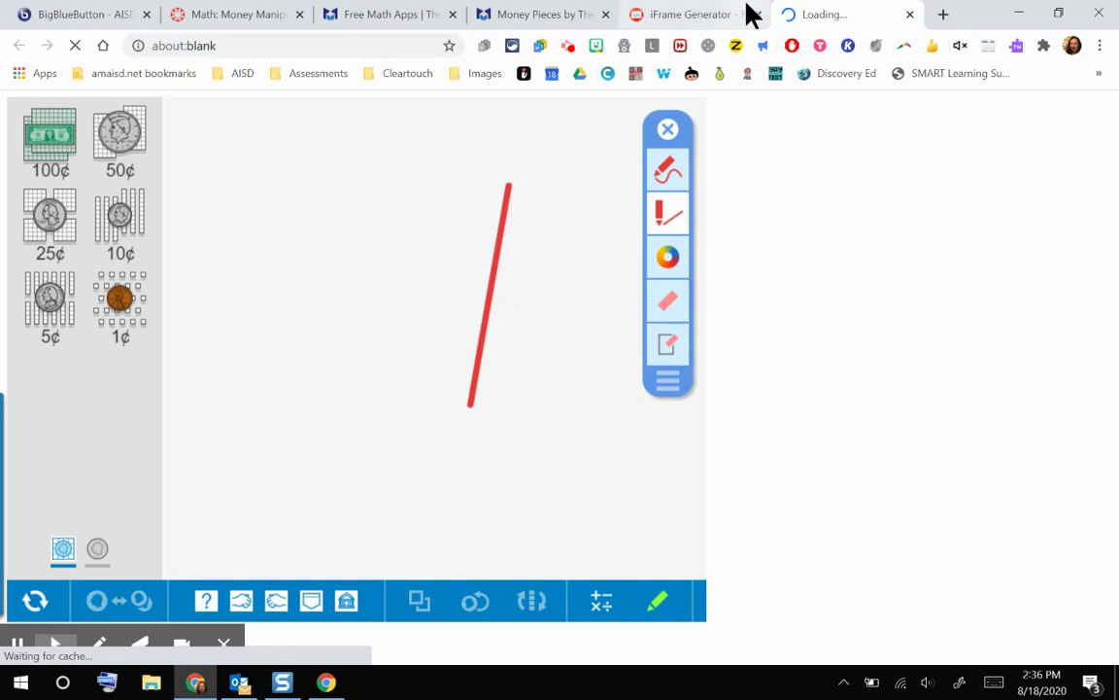
Generate and copy the 800 × 600 iframe code, then open the Math: Money Manipulatives page
{"action": "left_click", "coordinate": [696, 24]}
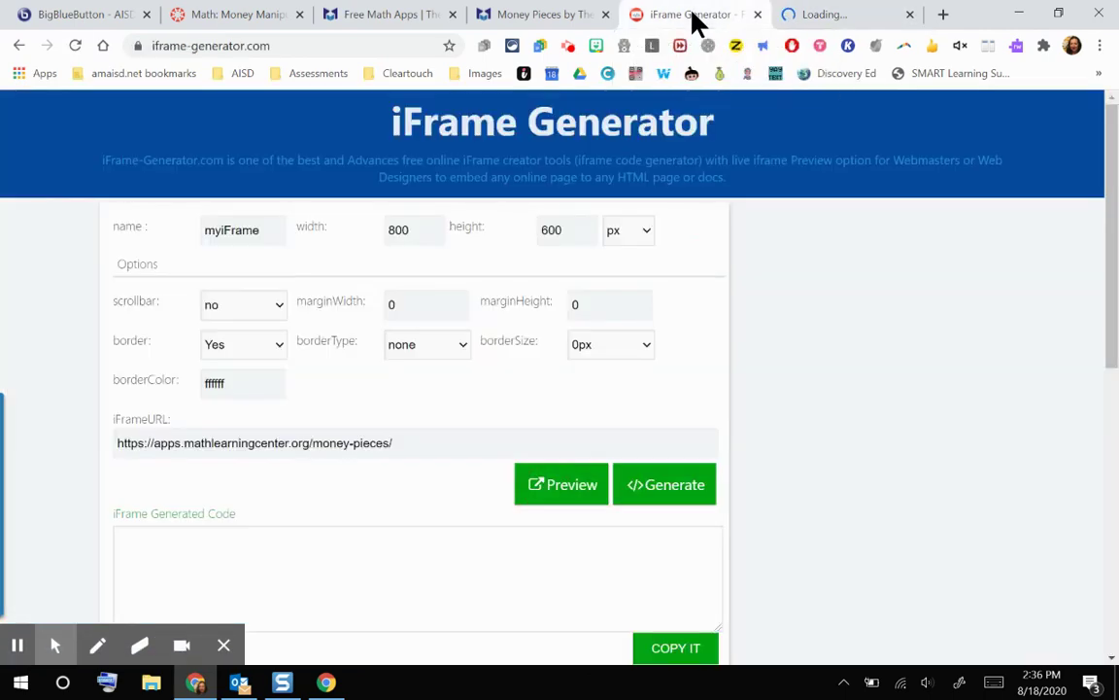
{"action": "scroll", "coordinate": [632, 292], "scroll_direction": "down", "scroll_amount": 1}
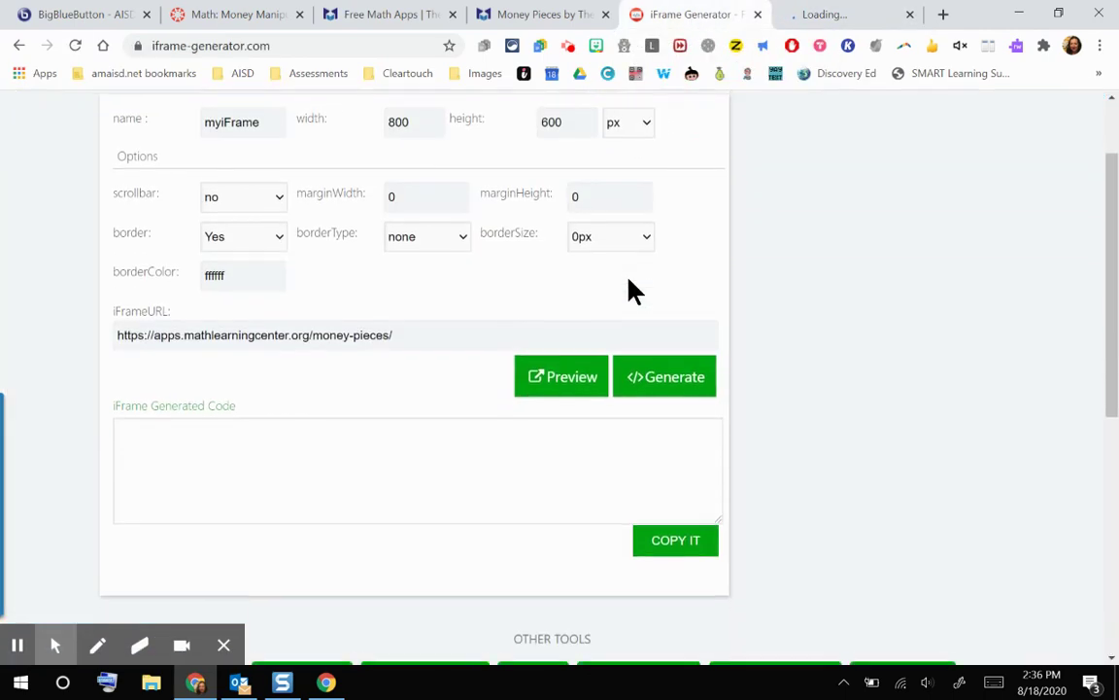
{"action": "left_click", "coordinate": [674, 393]}
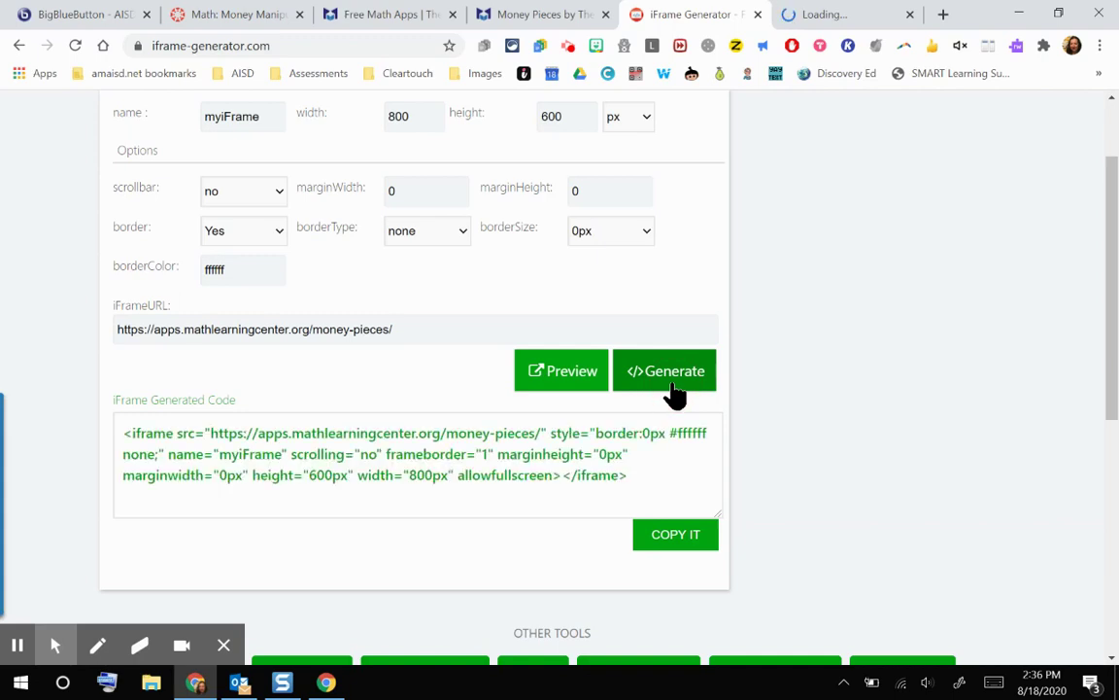
{"action": "left_click", "coordinate": [661, 443]}
{"action": "key", "text": "ctrl+c"}
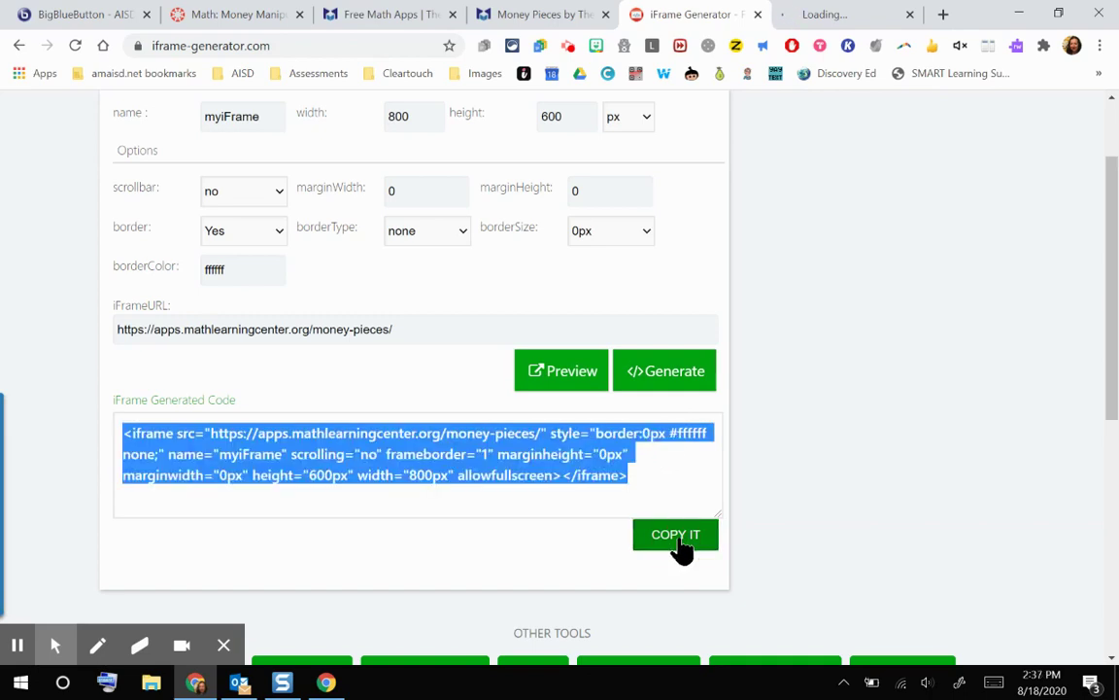
{"action": "left_click", "coordinate": [202, 17]}
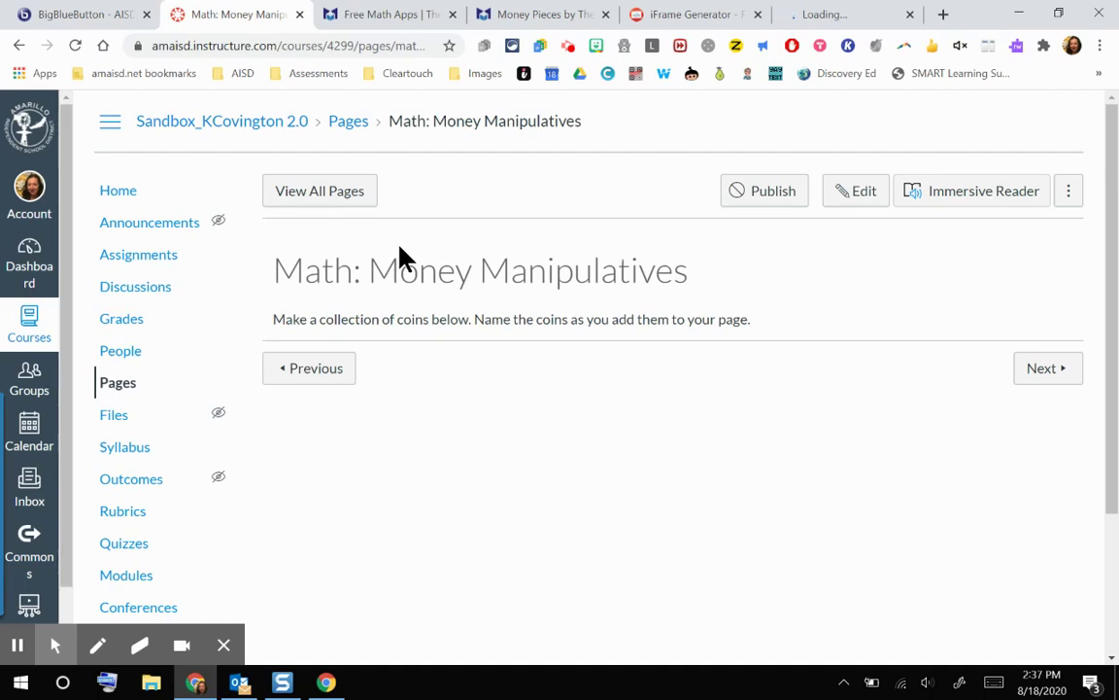
Paste the Money Pieces iframe code in the HTML editor below the instruction paragraph and save
{"action": "left_click", "coordinate": [860, 202]}
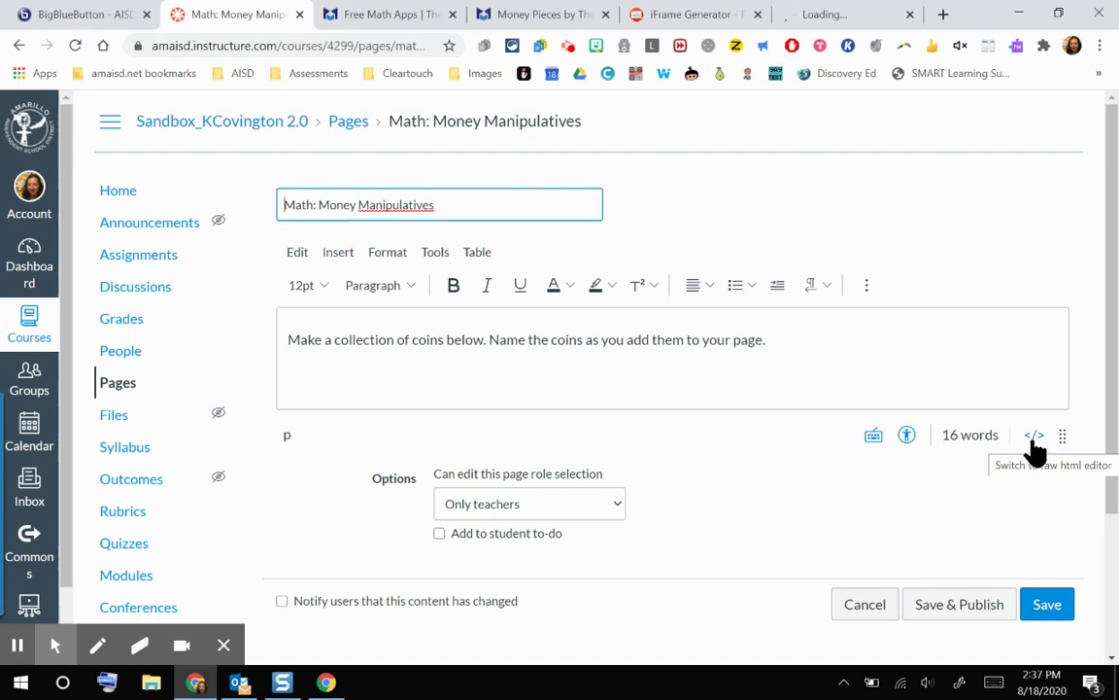
{"action": "left_click", "coordinate": [1035, 442]}
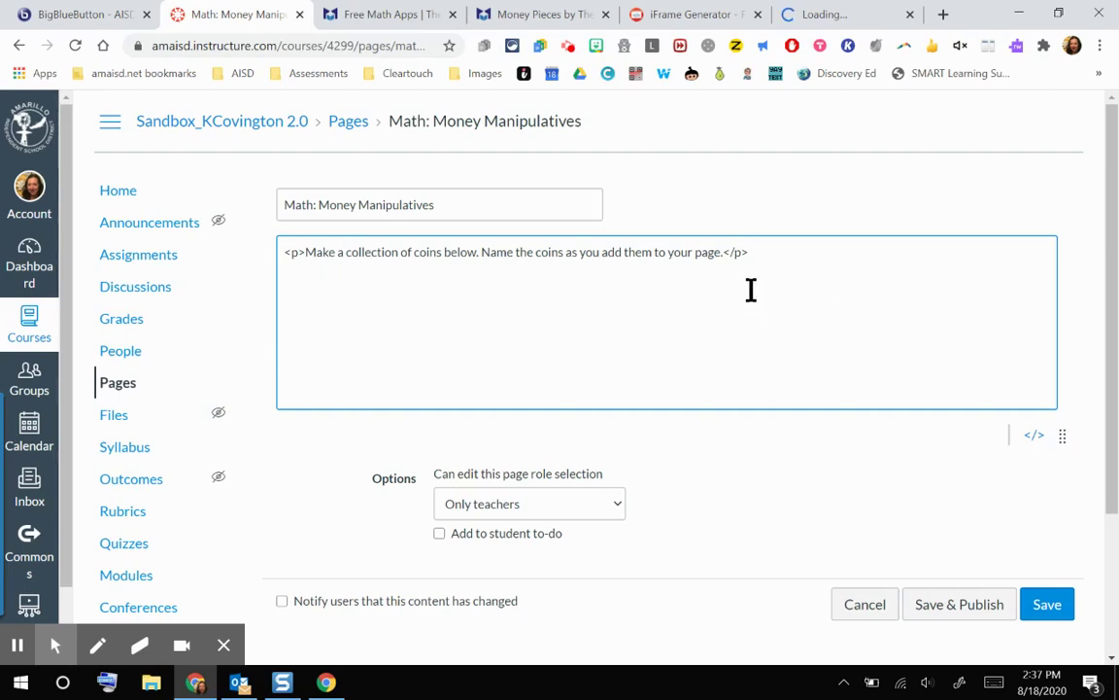
{"action": "key", "text": "Return"}
{"action": "key", "text": "ctrl+v"}
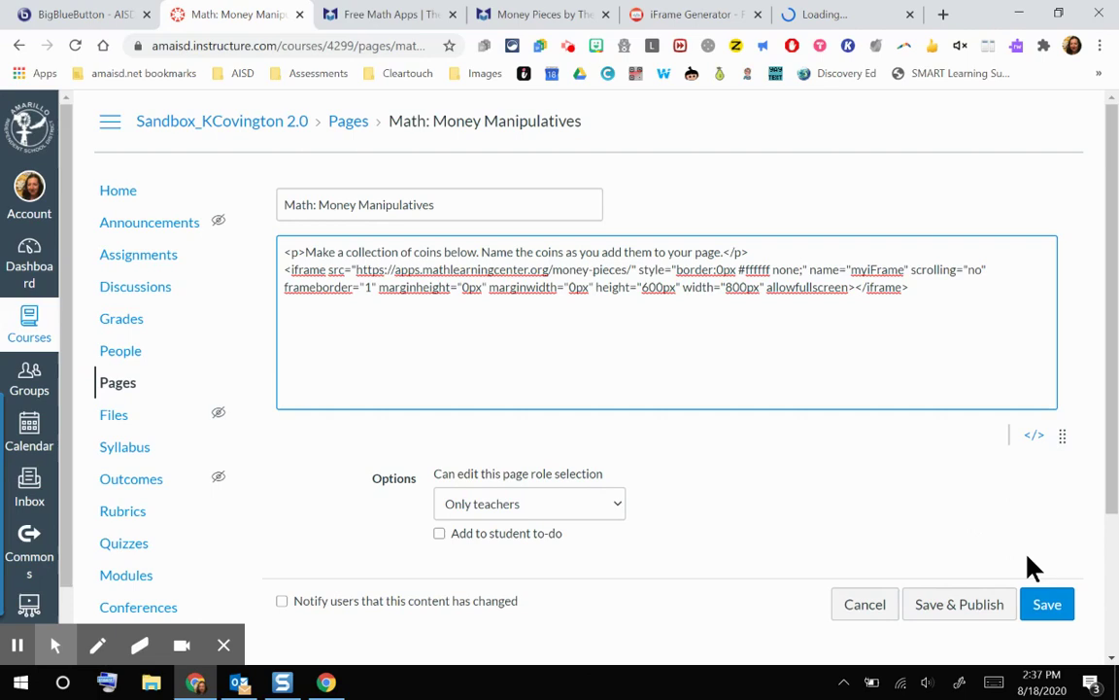
{"action": "left_click", "coordinate": [1059, 607]}
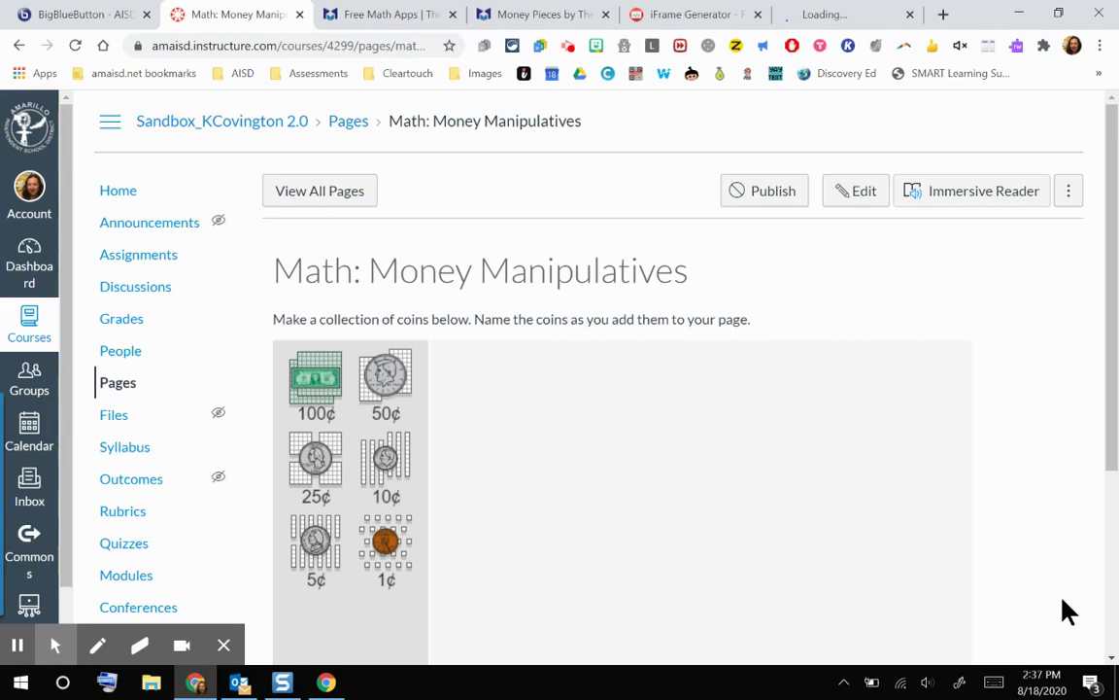
Drag two pennies and two dimes into the embedded app and switch to plain coins
{"action": "scroll", "coordinate": [1066, 610], "scroll_direction": "down", "scroll_amount": 3}
{"action": "scroll", "coordinate": [1066, 610], "scroll_direction": "up", "scroll_amount": 1}
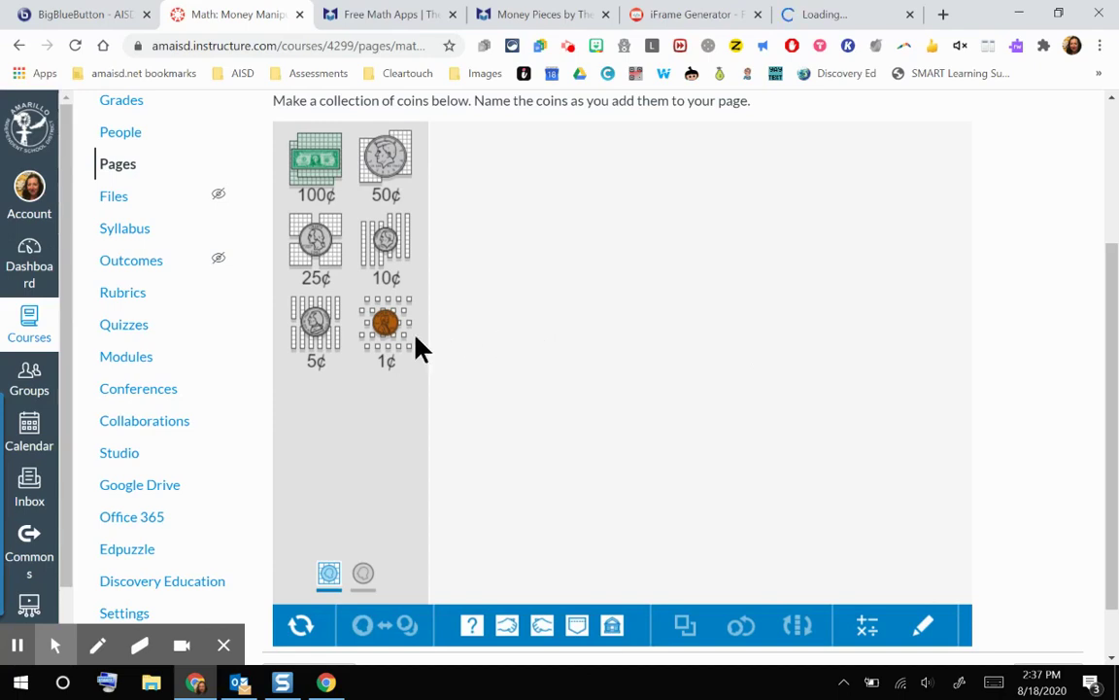
{"action": "left_click_drag", "start_coordinate": [389, 323], "coordinate": [594, 279]}
{"action": "left_click_drag", "start_coordinate": [368, 261], "coordinate": [743, 335]}
{"action": "left_click", "coordinate": [362, 574]}
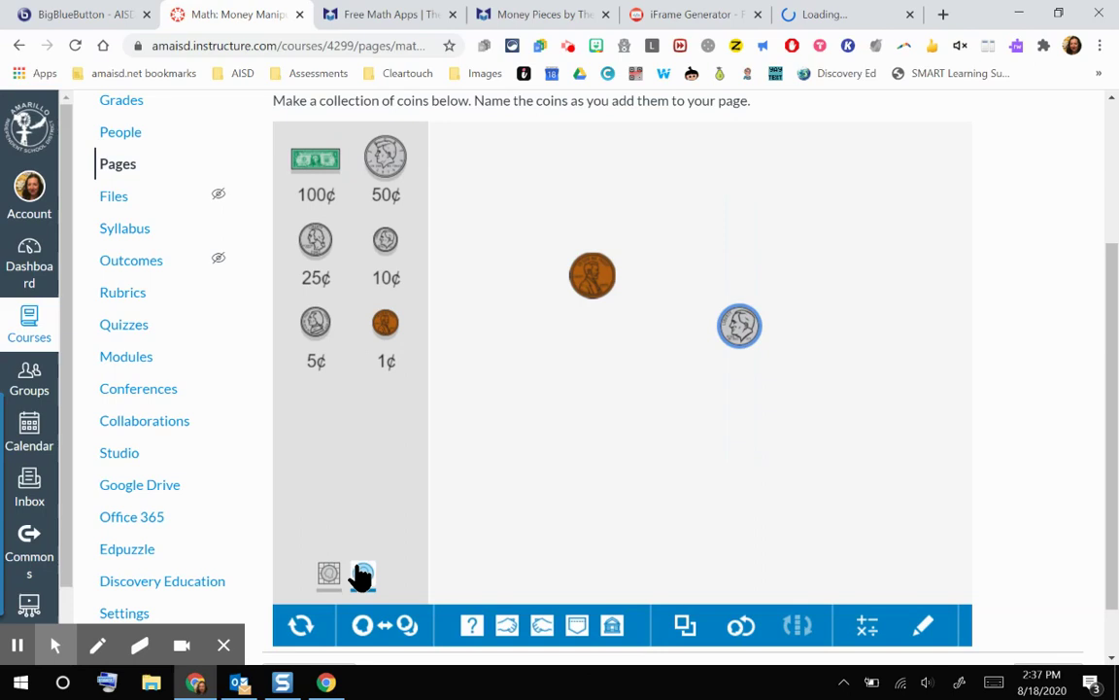
{"action": "left_click_drag", "start_coordinate": [390, 337], "coordinate": [550, 418]}
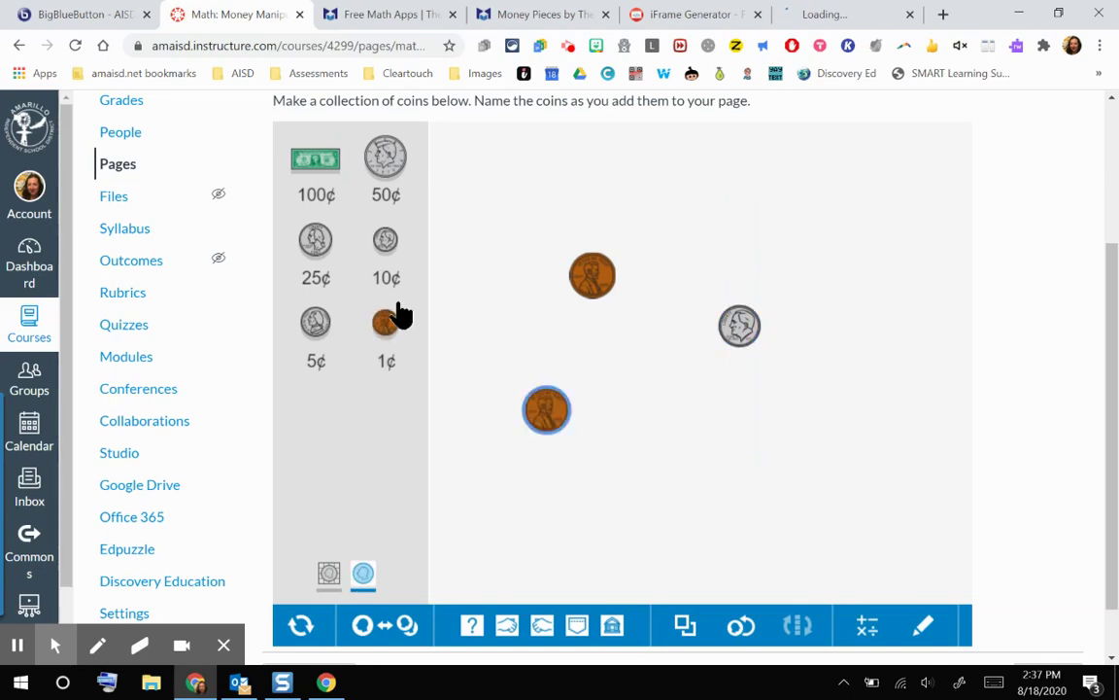
{"action": "left_click_drag", "start_coordinate": [386, 245], "coordinate": [773, 251]}
{"action": "scroll", "coordinate": [768, 250], "scroll_direction": "up", "scroll_amount": 1}
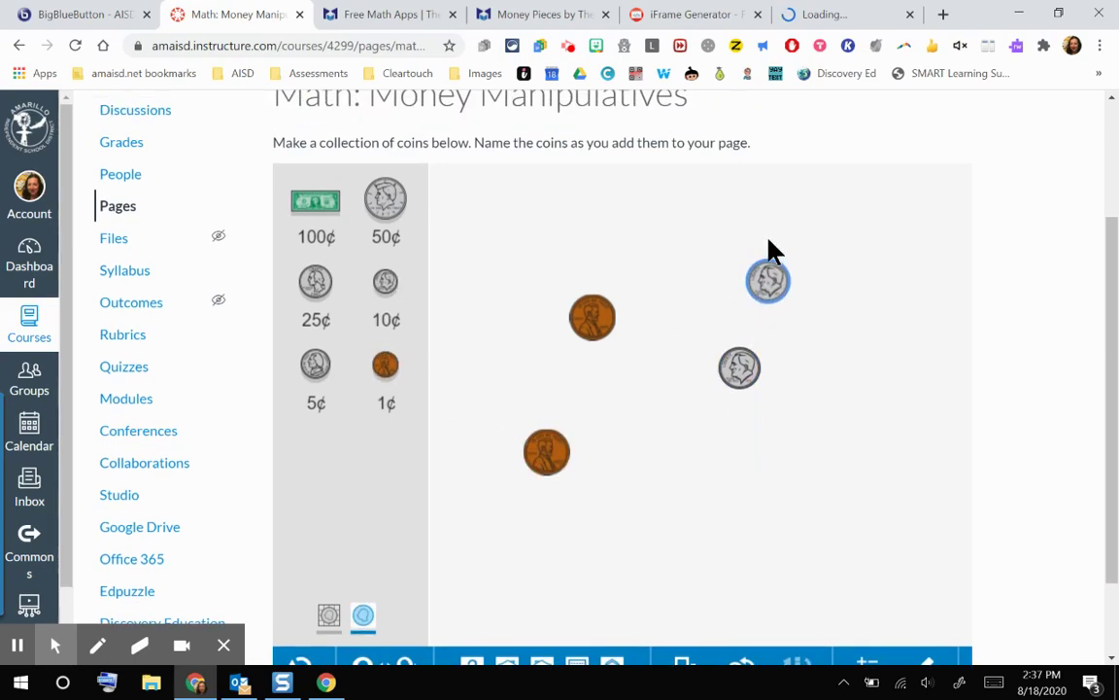
{"action": "scroll", "coordinate": [768, 250], "scroll_direction": "down", "scroll_amount": 1}
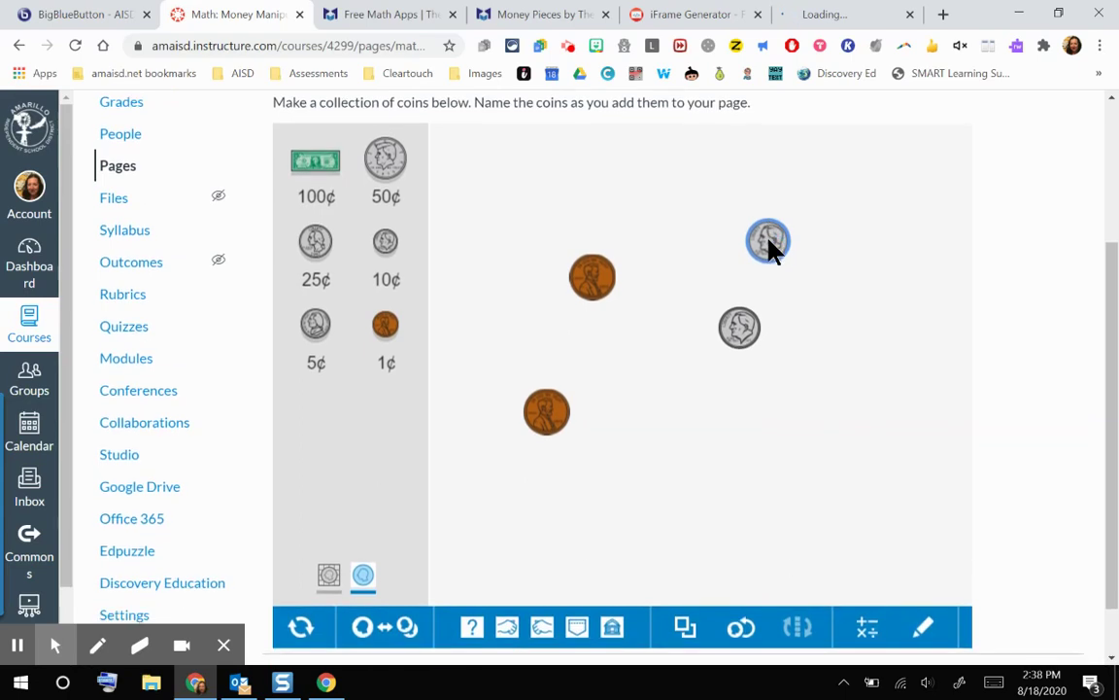